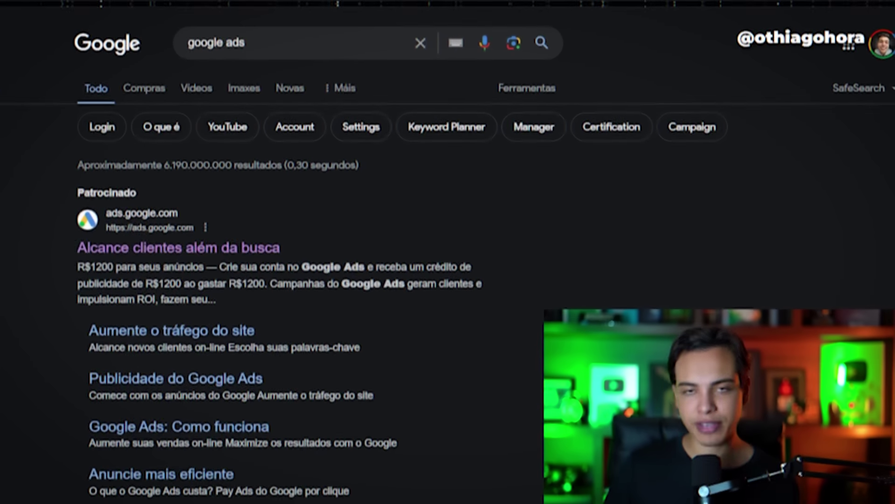
# Examine the sponsored listings in the Google results for "google ads" and "curso de renda extra"
pyautogui.moveTo(286, 46); pyautogui.dragTo(174, 44)
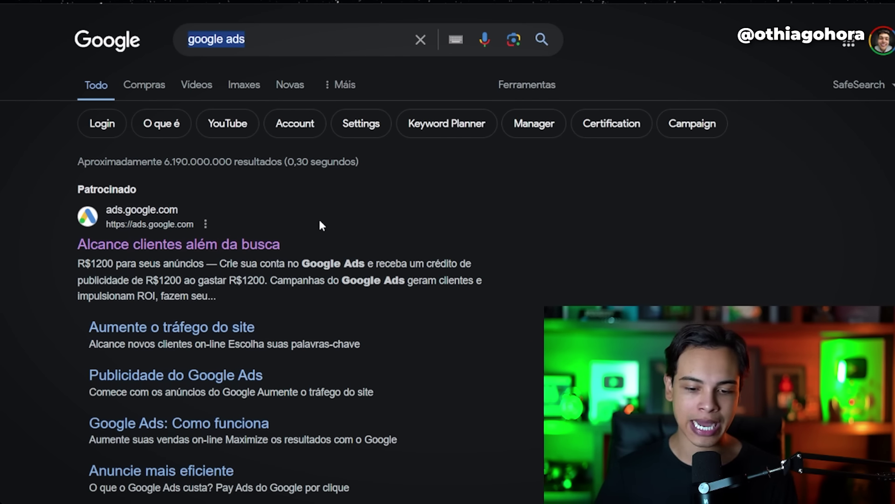
pyautogui.scroll(-2, 101, 164)
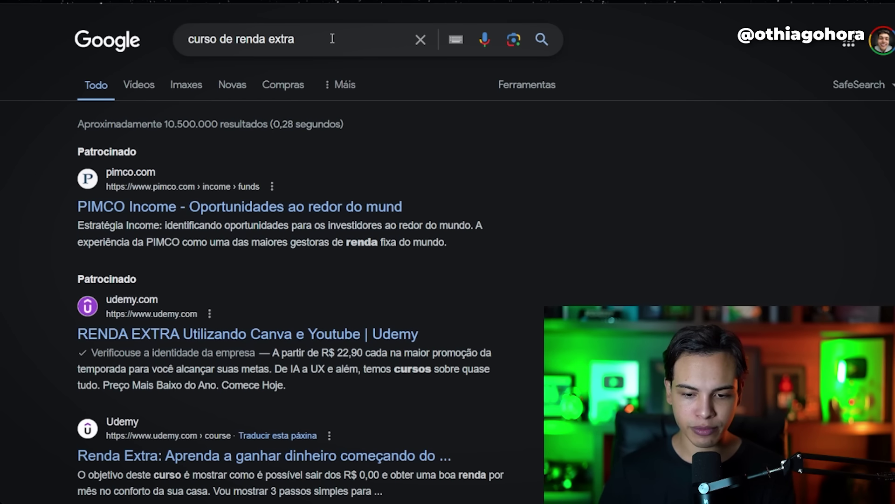
pyautogui.moveTo(332, 38); pyautogui.dragTo(180, 42)
pyautogui.scroll(-2, 123, 112)
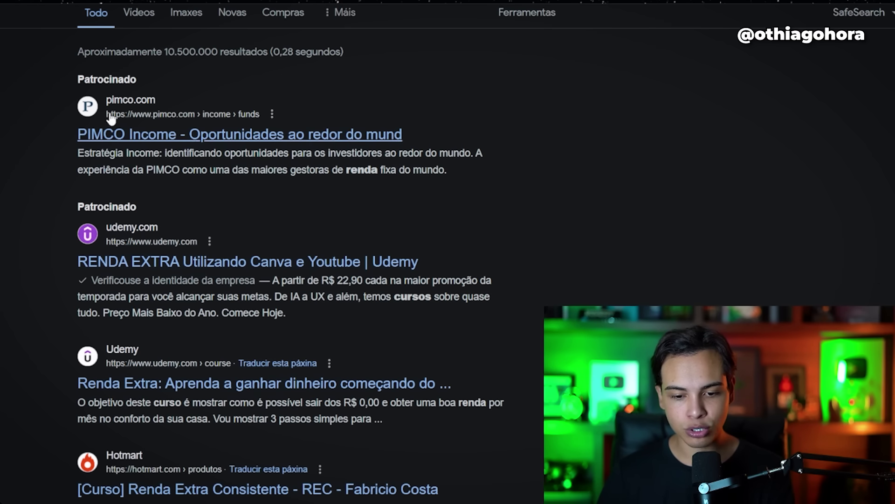
pyautogui.scroll(2, 134, 196)
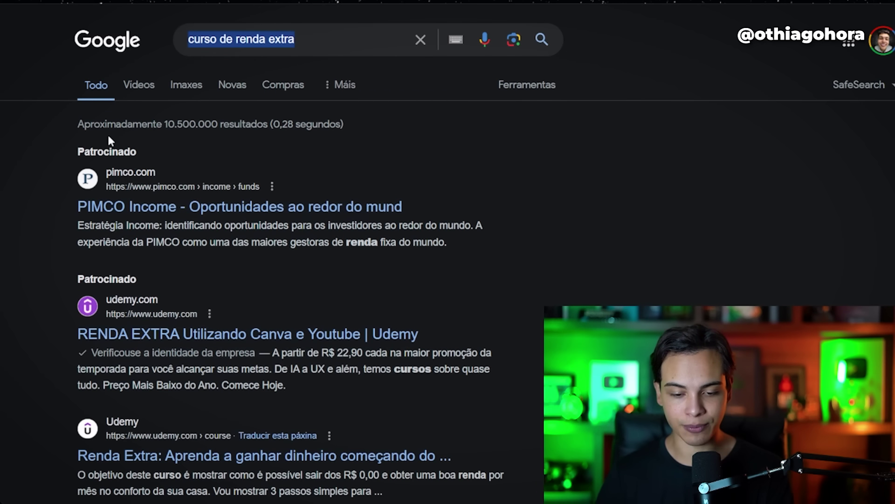
pyautogui.doubleClick(105, 152)
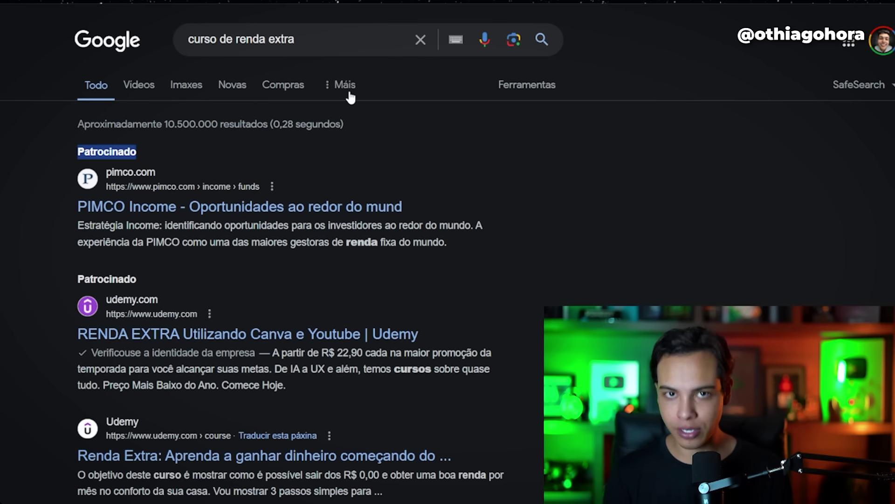
pyautogui.click(549, 192)
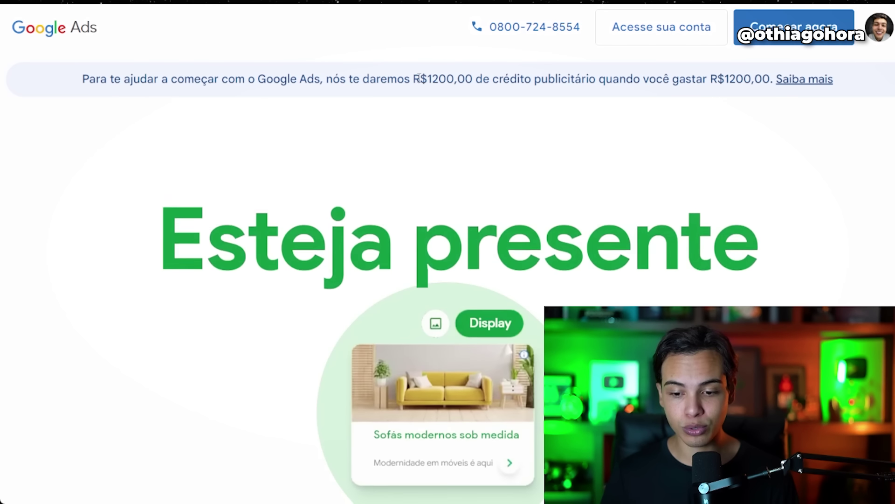
# Review the advertising credit offer in the banner of the Google Ads home page
pyautogui.moveTo(421, 80); pyautogui.dragTo(466, 80)
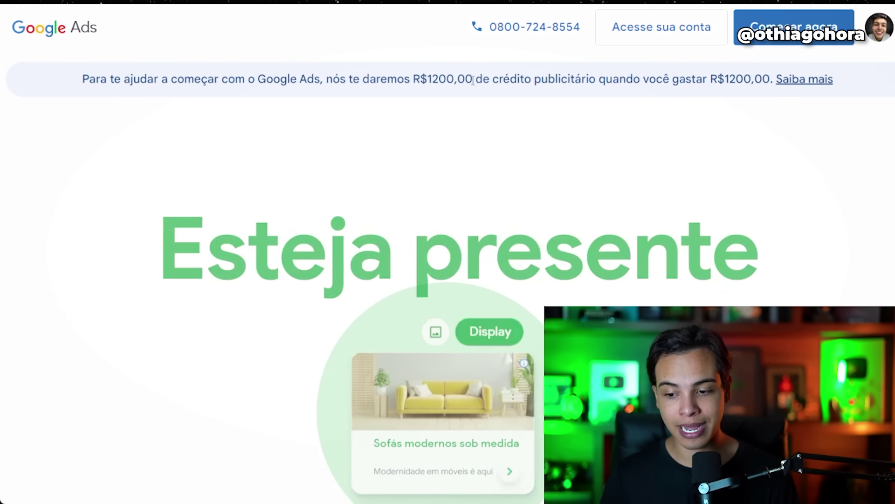
pyautogui.click(781, 92)
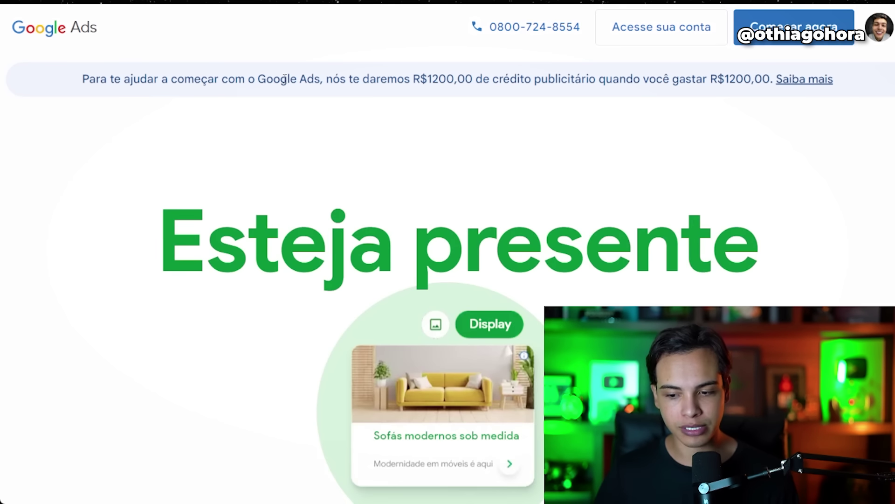
pyautogui.moveTo(115, 84); pyautogui.dragTo(475, 91)
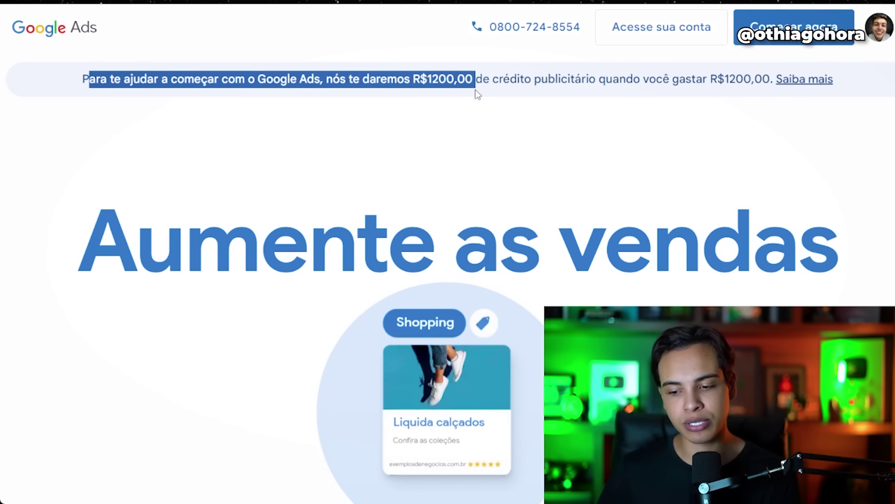
pyautogui.click(475, 91)
pyautogui.moveTo(419, 80); pyautogui.dragTo(474, 91)
pyautogui.click(429, 92)
pyautogui.moveTo(413, 91); pyautogui.dragTo(465, 92)
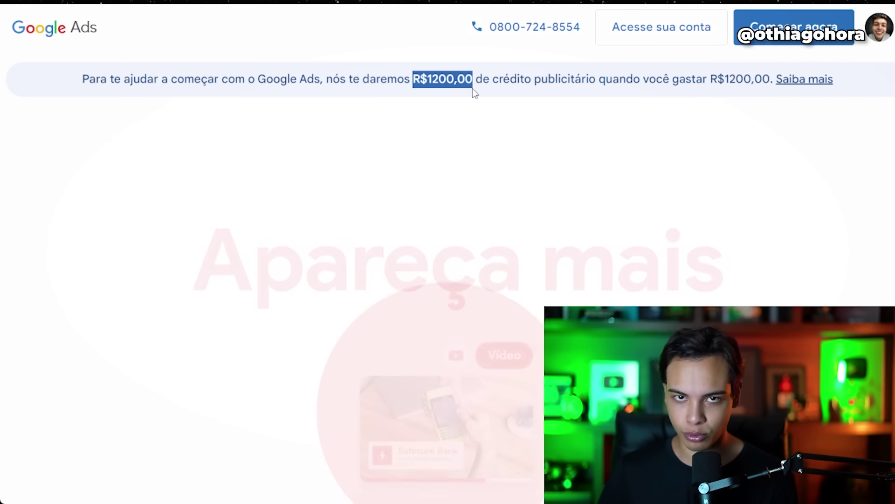
pyautogui.click(503, 82)
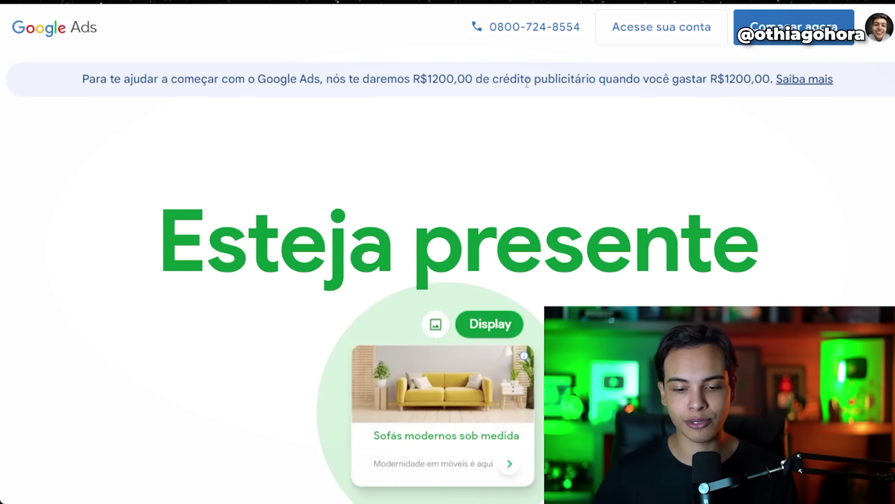
pyautogui.moveTo(83, 75); pyautogui.dragTo(805, 67)
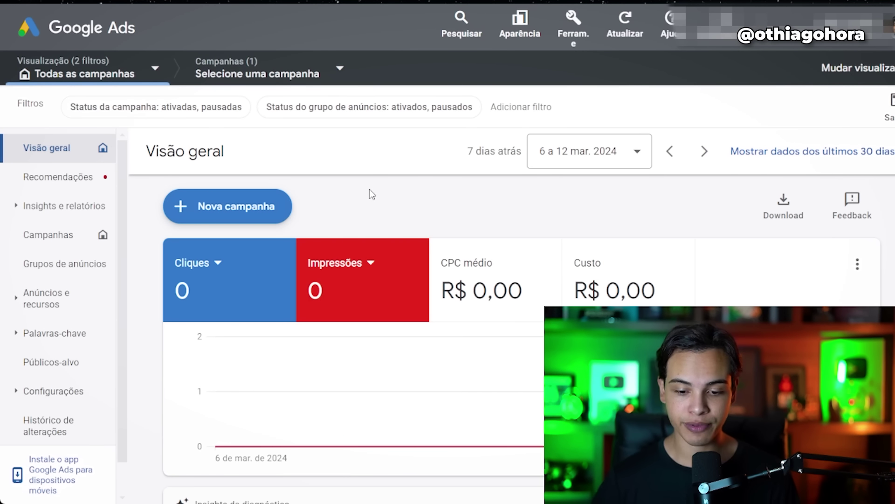
# Start a new campaign in the Google Ads account with Vendas as its objective
pyautogui.click(215, 208)
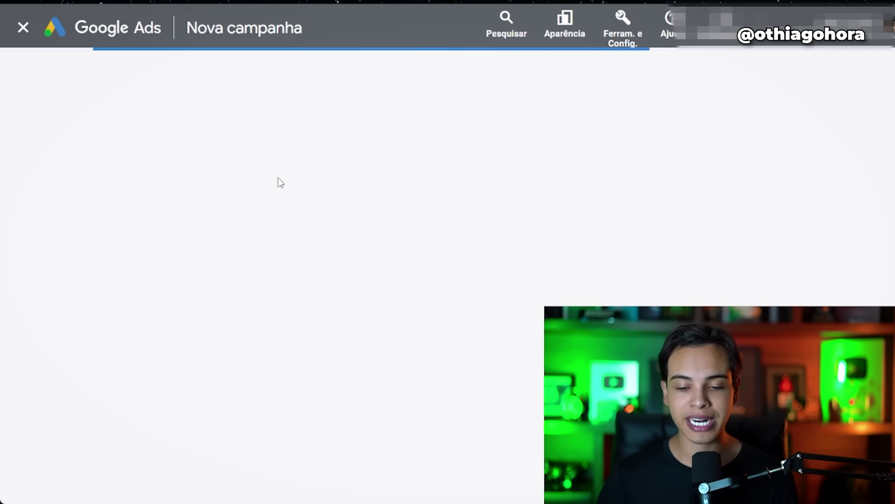
pyautogui.scroll(-2, 269, 191)
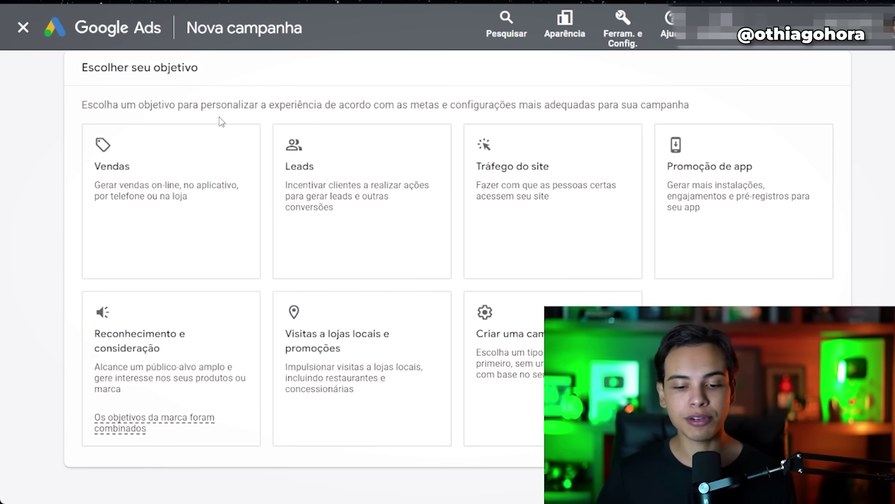
pyautogui.click(133, 186)
pyautogui.scroll(-2, 146, 177)
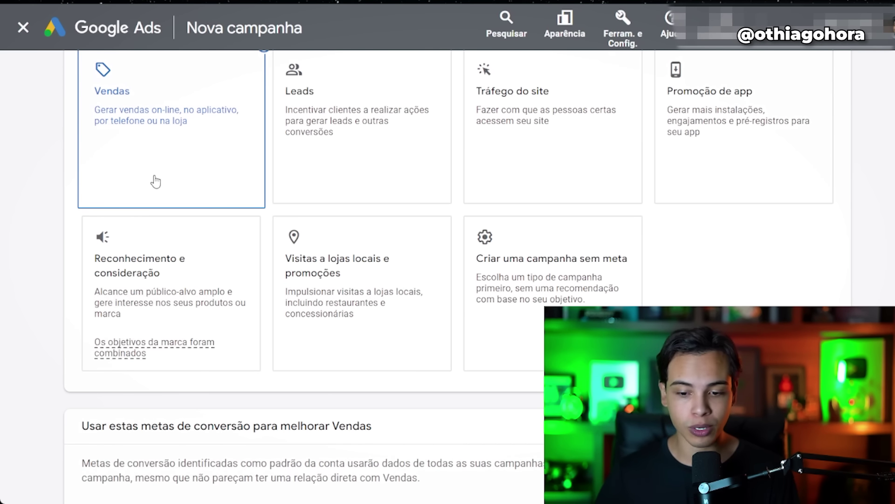
pyautogui.scroll(2, 154, 168)
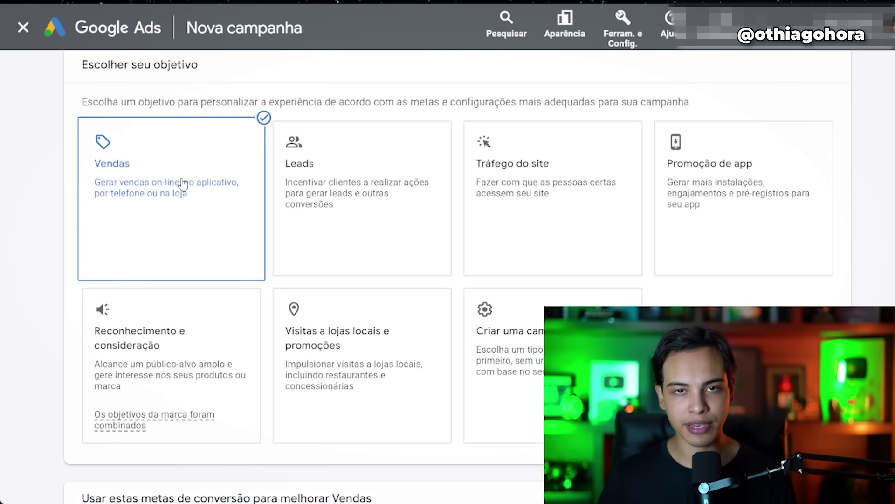
pyautogui.scroll(-8, 184, 183)
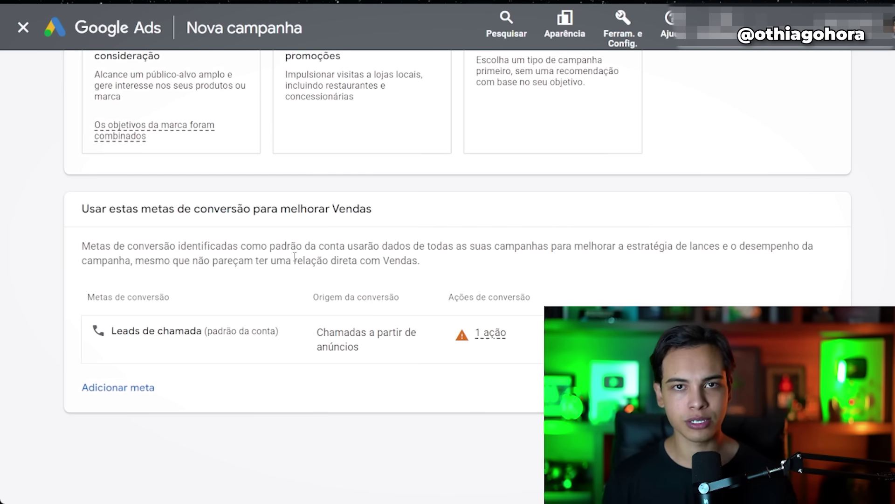
pyautogui.scroll(9, 304, 280)
# Choose Pesquisa as the campaign type
pyautogui.scroll(-9, 166, 219)
pyautogui.scroll(-9, 499, 314)
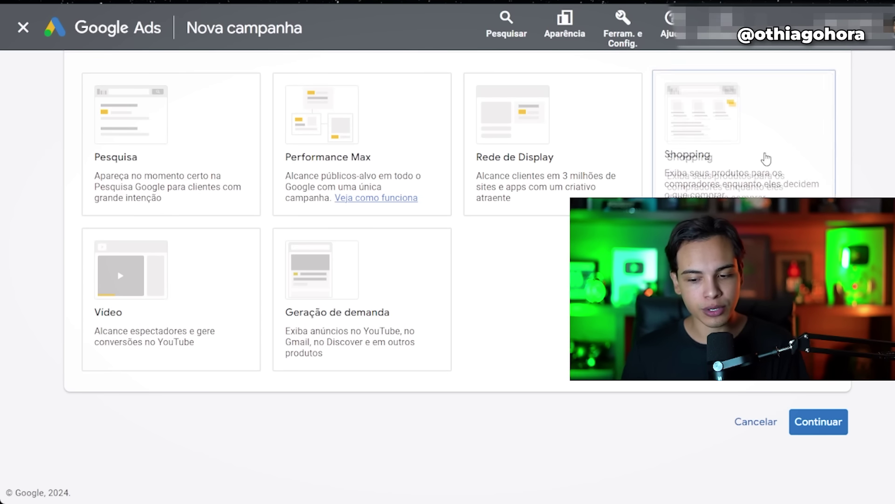
pyautogui.scroll(1, 154, 150)
pyautogui.click(154, 150)
pyautogui.scroll(-3, 481, 368)
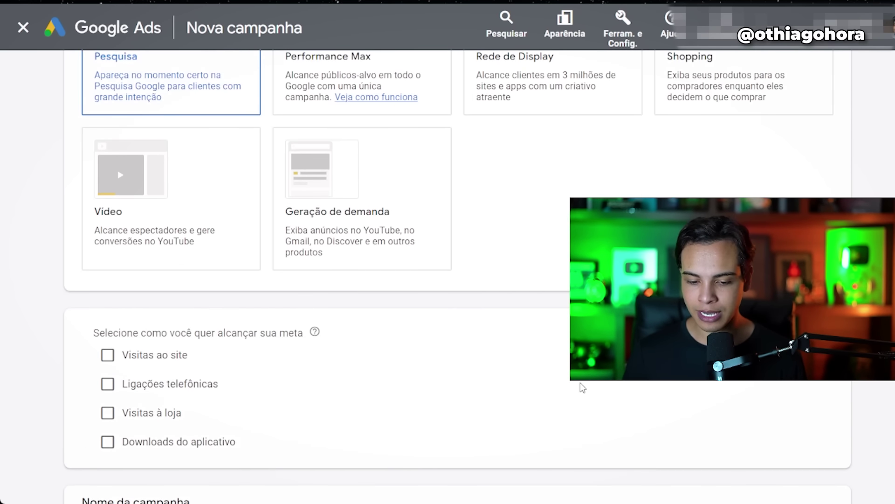
# Enable Visitas ao site as the way to reach the campaign's goal
pyautogui.scroll(-3, 516, 363)
pyautogui.click(108, 211)
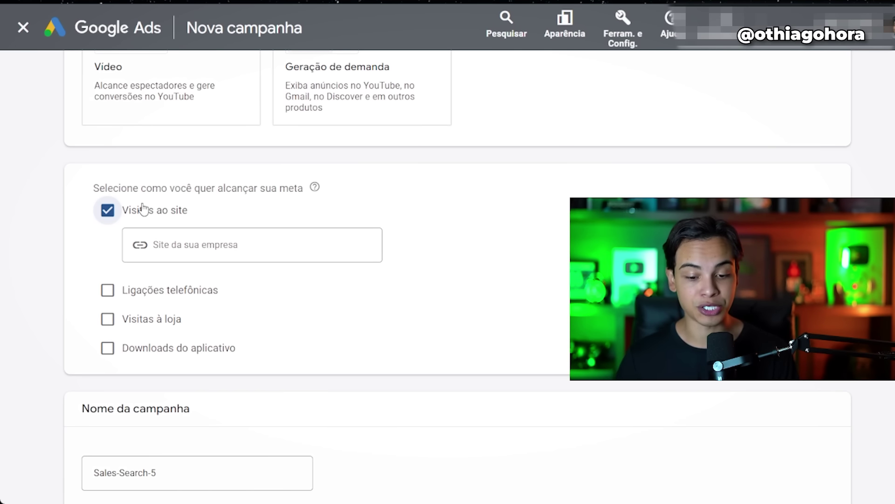
pyautogui.click(209, 248)
pyautogui.click(300, 219)
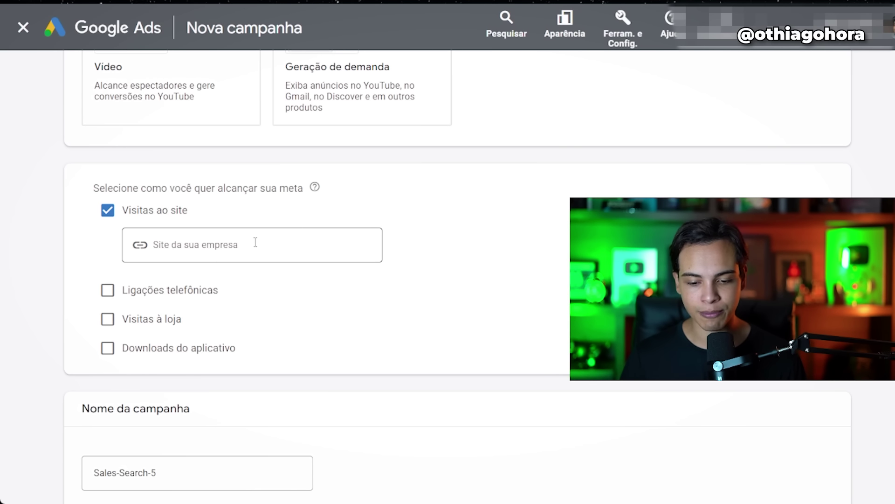
# Name the campaign "PRIMEIRA CAMPANHA SUA RENDA" and continue to the bidding settings
pyautogui.scroll(-3, 204, 239)
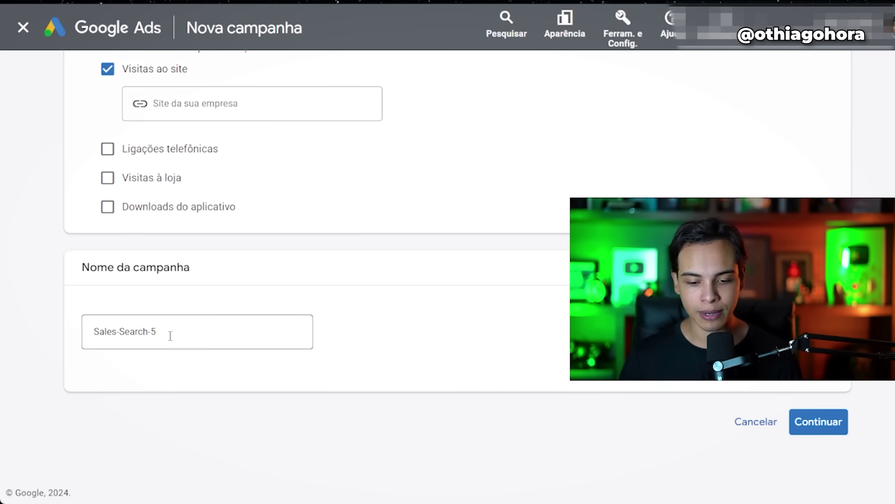
pyautogui.moveTo(217, 269); pyautogui.dragTo(105, 269)
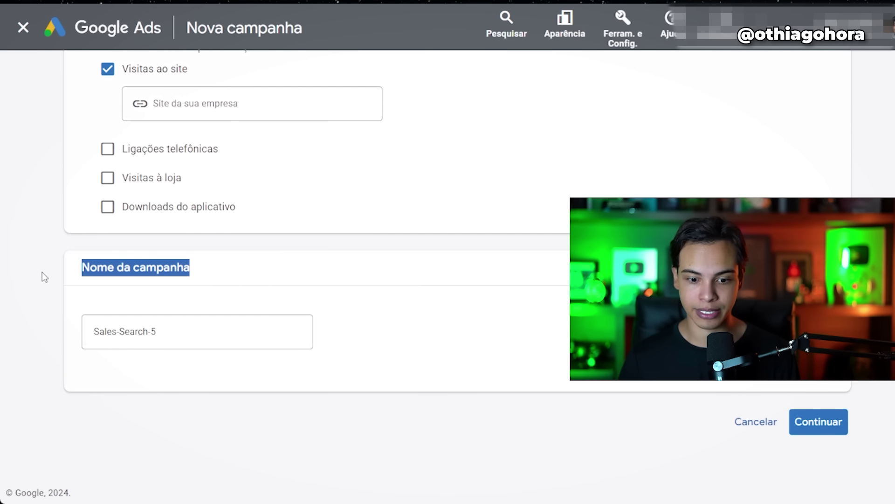
pyautogui.click(173, 332)
pyautogui.moveTo(174, 331); pyautogui.dragTo(51, 327)
pyautogui.write('PRI')
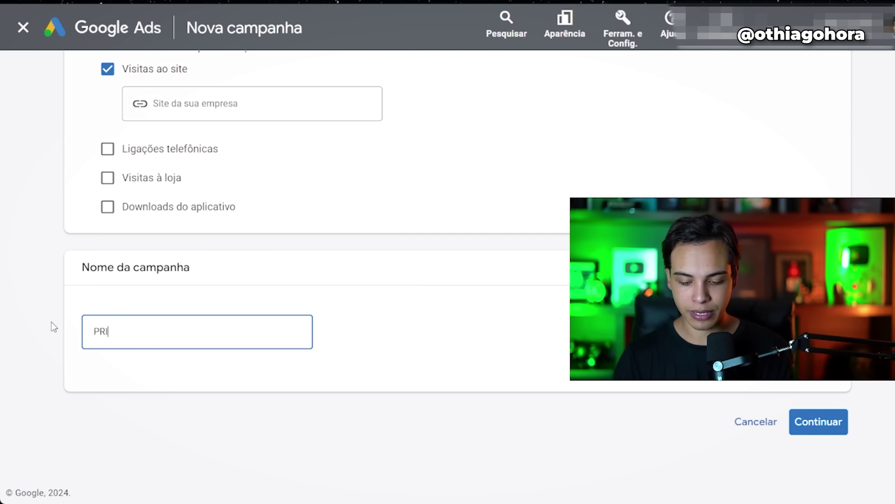
pyautogui.write('MEIRA CAMPANHA SUA RENDA')
pyautogui.moveTo(244, 331); pyautogui.dragTo(70, 342)
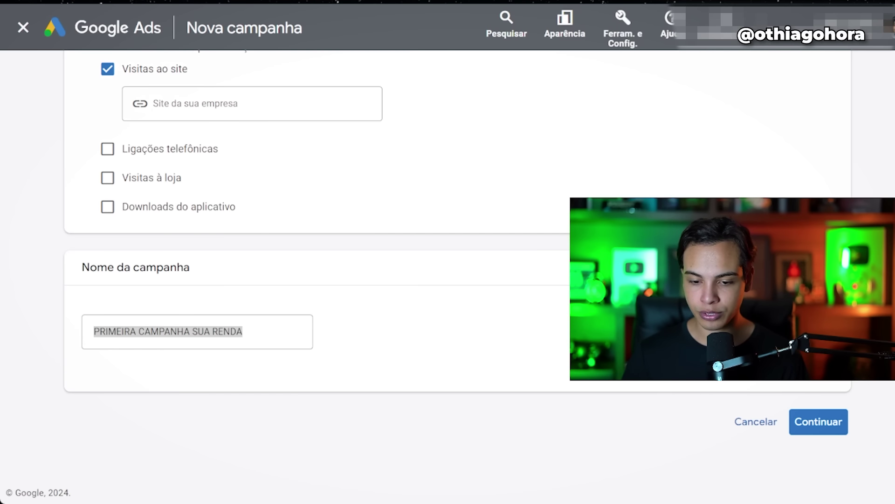
pyautogui.click(811, 422)
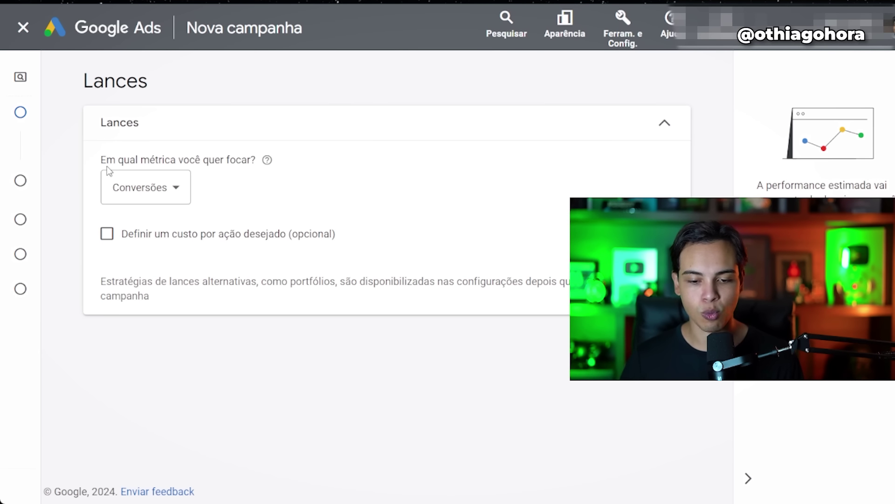
# Select Conversões as the bidding focus metric and proceed to the campaign settings
pyautogui.click(178, 189)
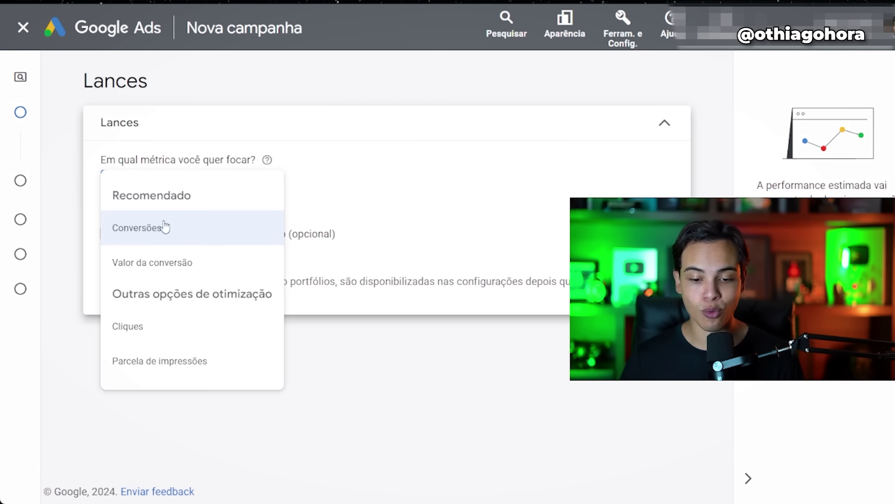
pyautogui.click(148, 232)
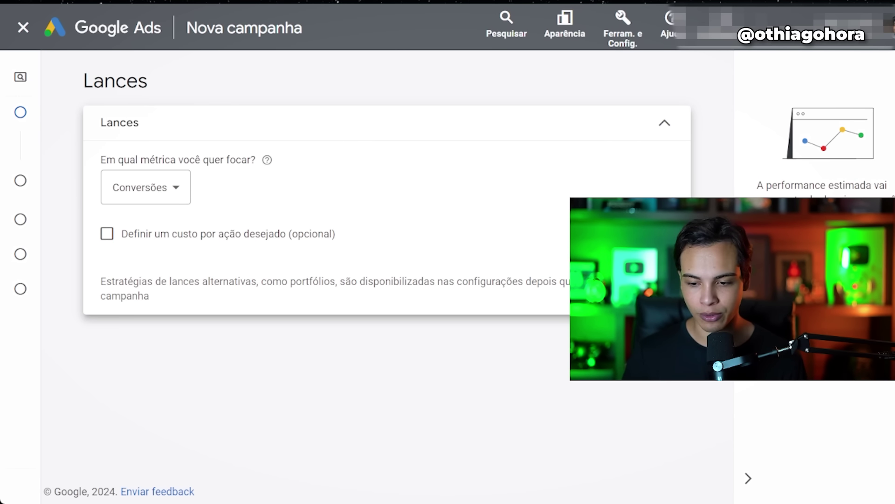
pyautogui.click(658, 362)
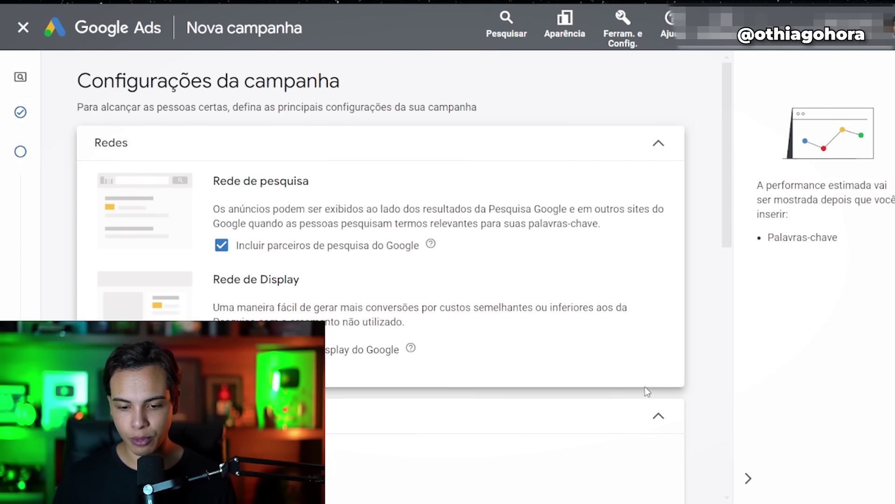
# Exclude the Rede de Display do Google from the campaign's networks and set the target location to Brasil
pyautogui.scroll(-2, 449, 240)
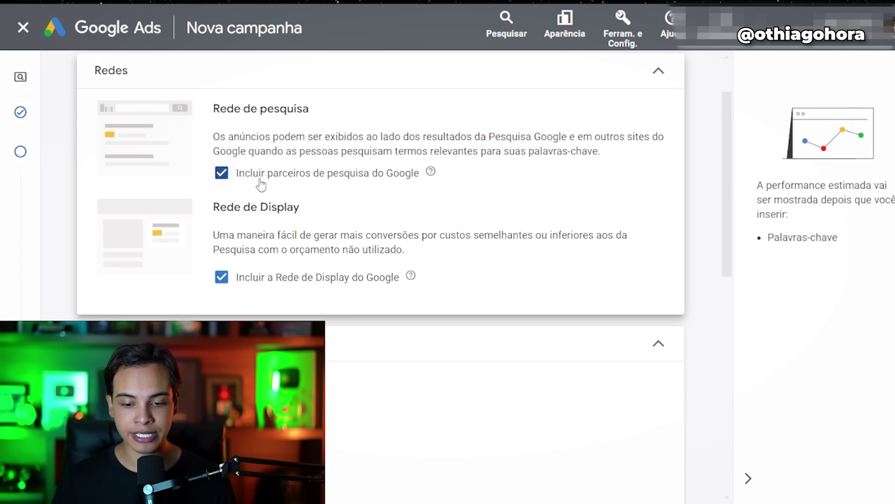
pyautogui.click(223, 279)
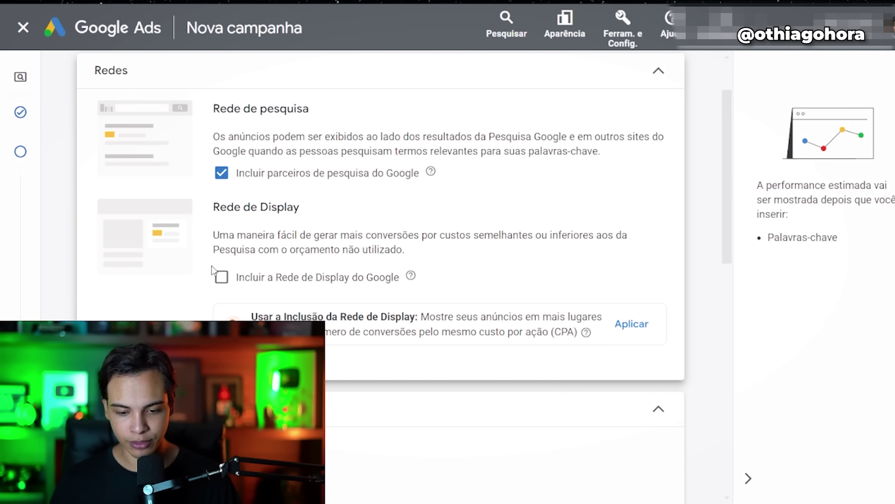
pyautogui.scroll(-5, 275, 125)
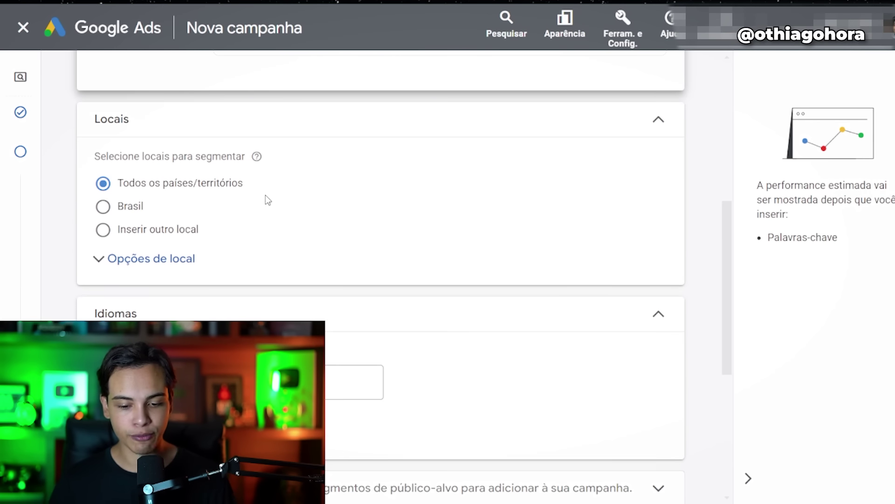
pyautogui.scroll(-2, 211, 206)
pyautogui.scroll(2, 210, 202)
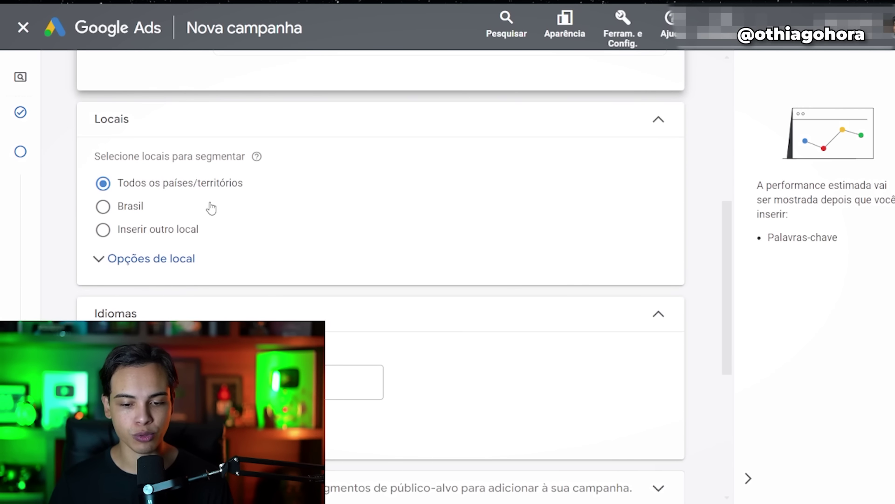
pyautogui.click(105, 208)
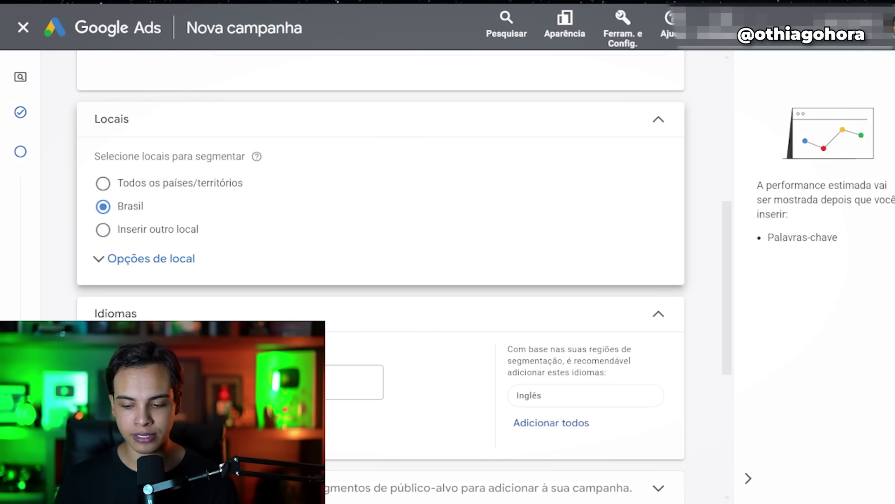
pyautogui.scroll(-3, 236, 297)
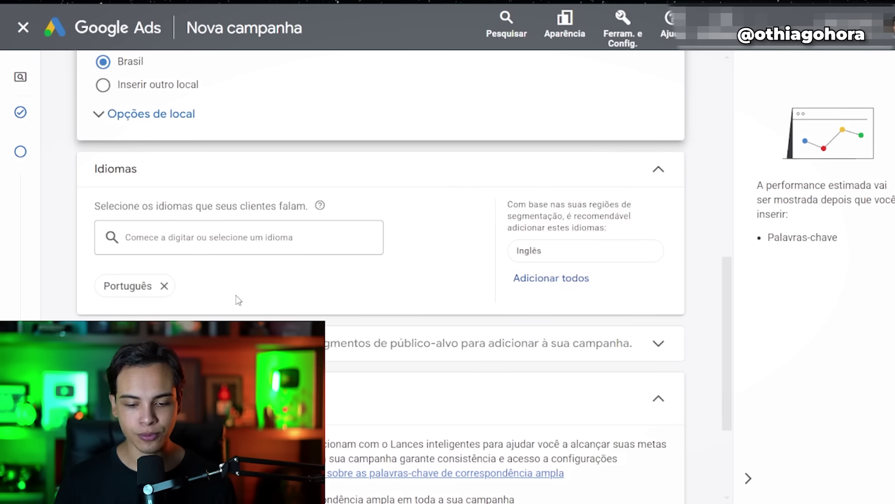
# Add Inglês and Espanhol to the campaign's languages
pyautogui.scroll(-2, 229, 298)
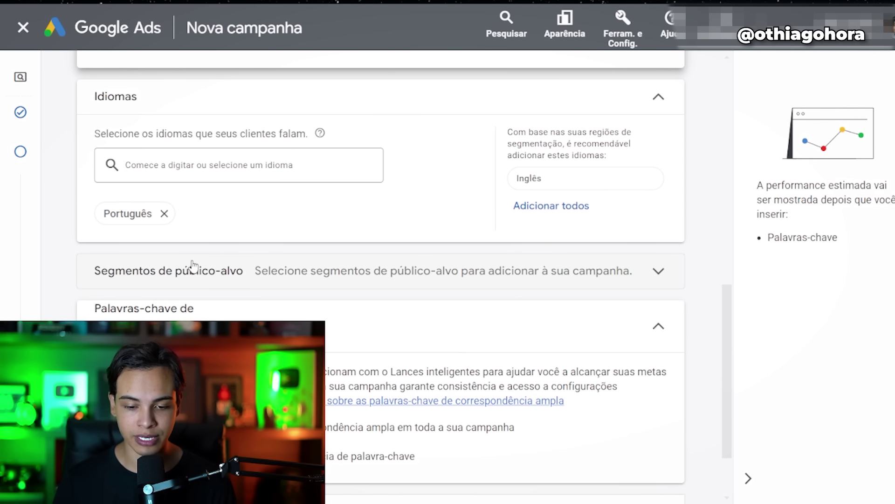
pyautogui.click(185, 176)
pyautogui.write('in')
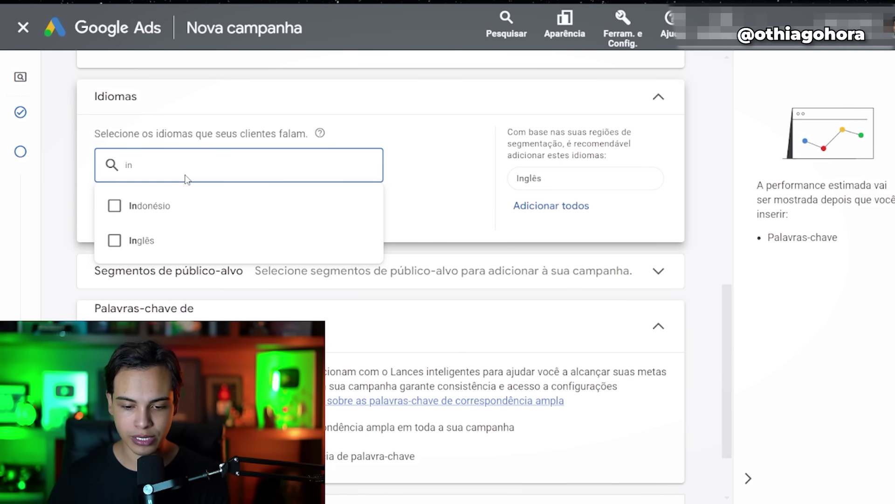
pyautogui.click(146, 240)
pyautogui.write('espan')
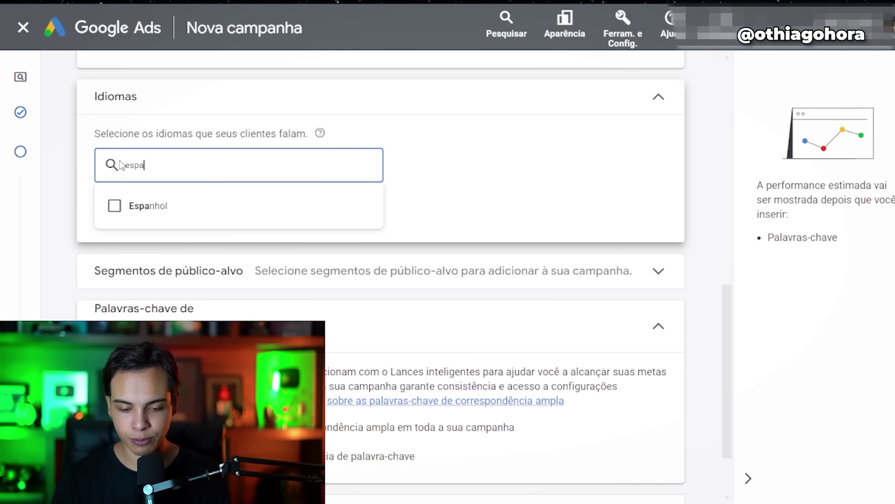
pyautogui.click(356, 204)
pyautogui.click(480, 184)
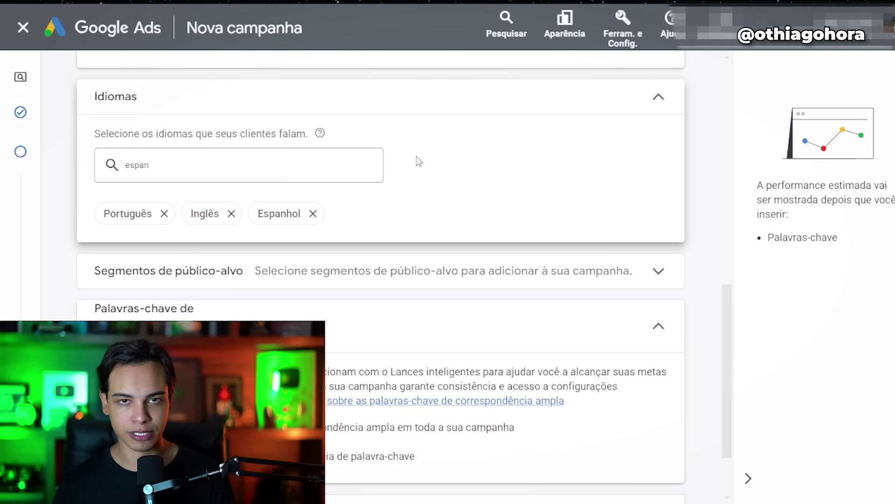
# Expand the campaign's additional settings and proceed to the Palavras-chave e anúncios page
pyautogui.scroll(5, 416, 156)
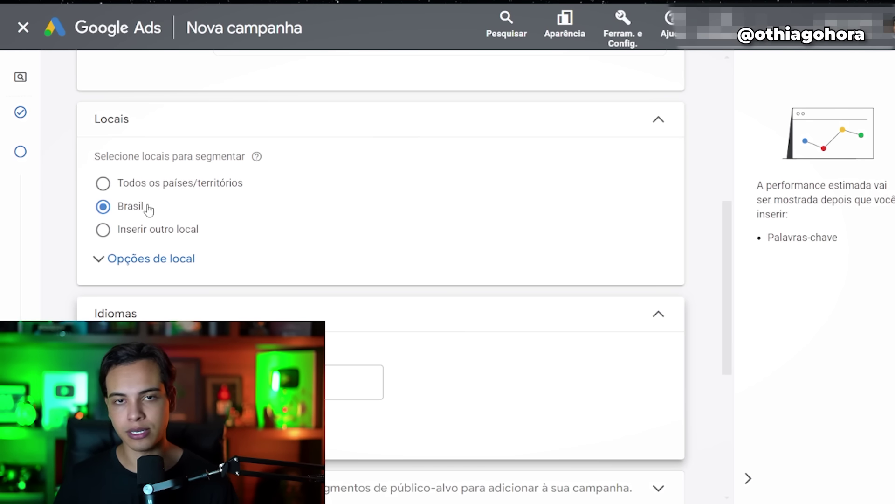
pyautogui.scroll(-5, 172, 236)
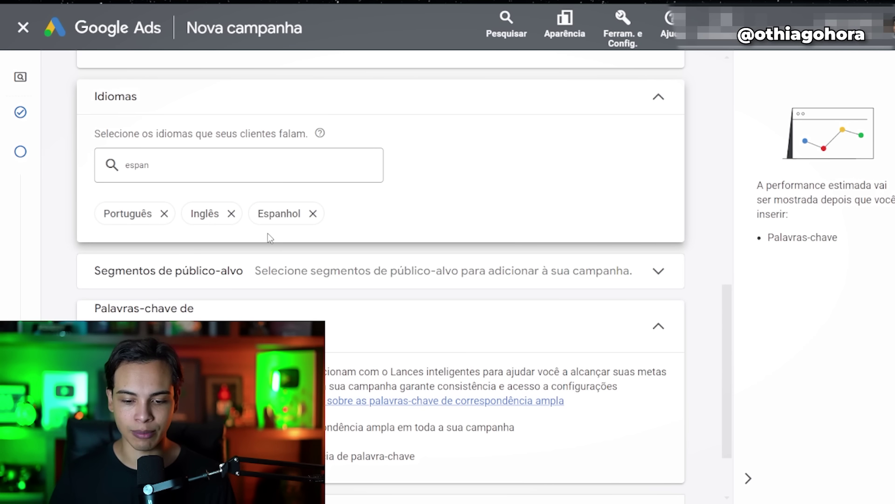
pyautogui.scroll(-2, 267, 236)
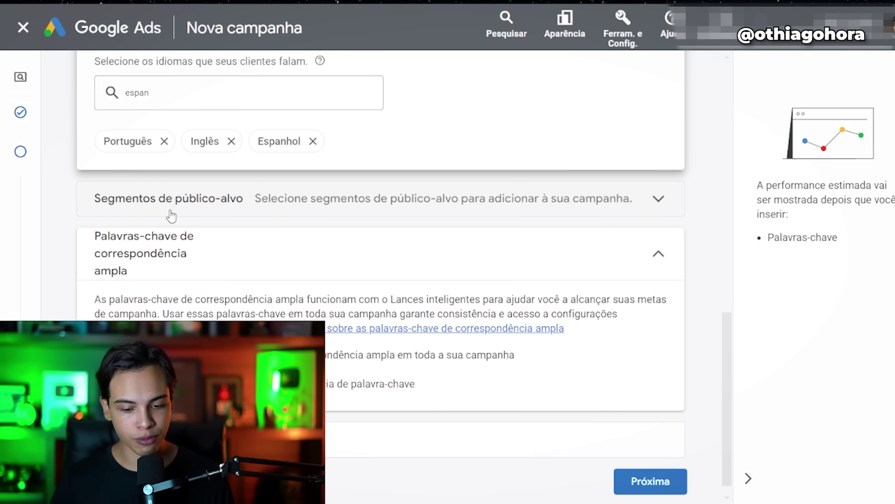
pyautogui.scroll(-1, 166, 212)
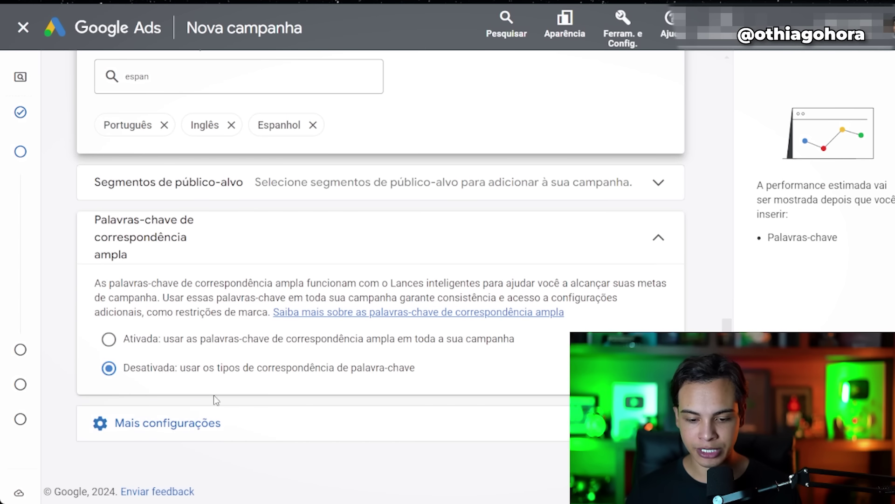
pyautogui.click(176, 423)
pyautogui.scroll(-3, 189, 387)
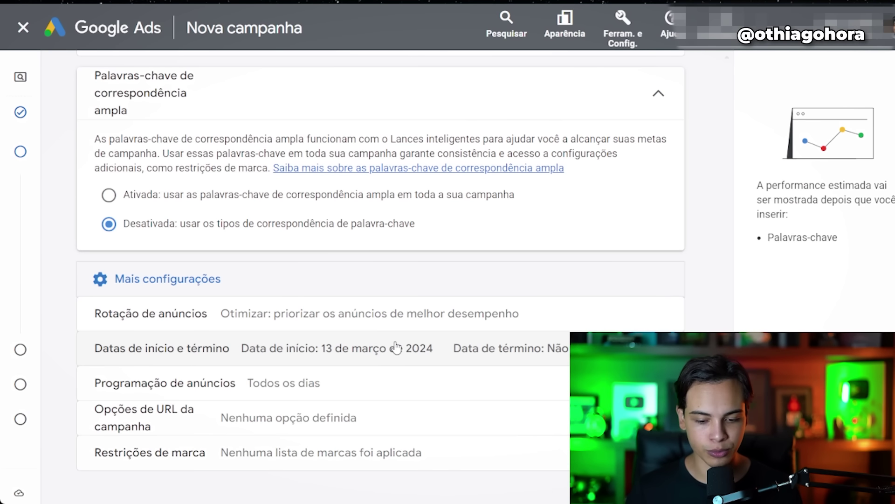
pyautogui.scroll(-1, 300, 391)
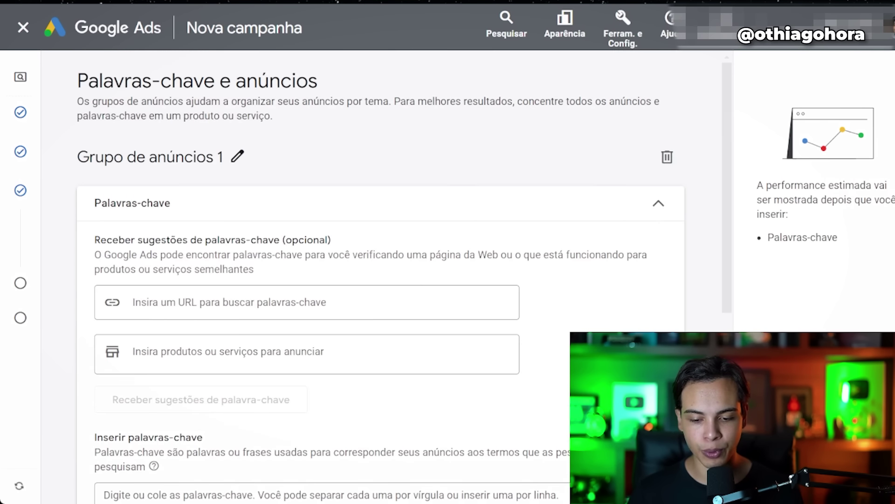
pyautogui.scroll(-2, 380, 280)
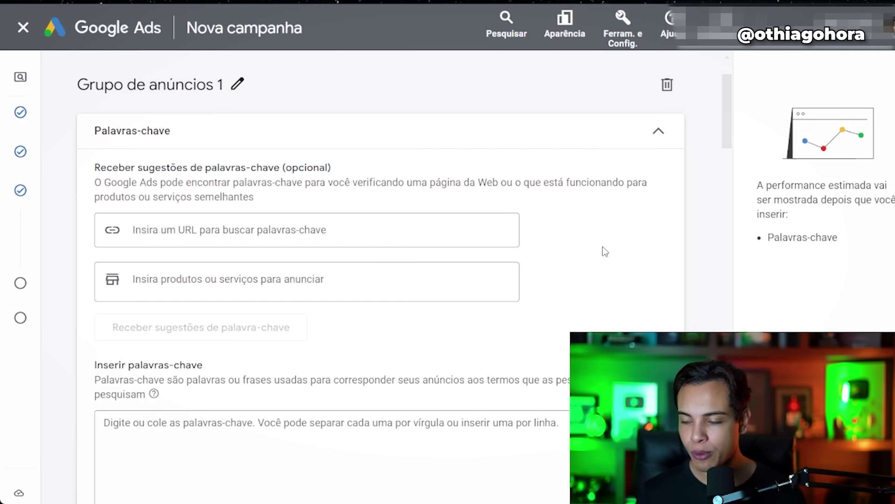
pyautogui.scroll(-5, 379, 268)
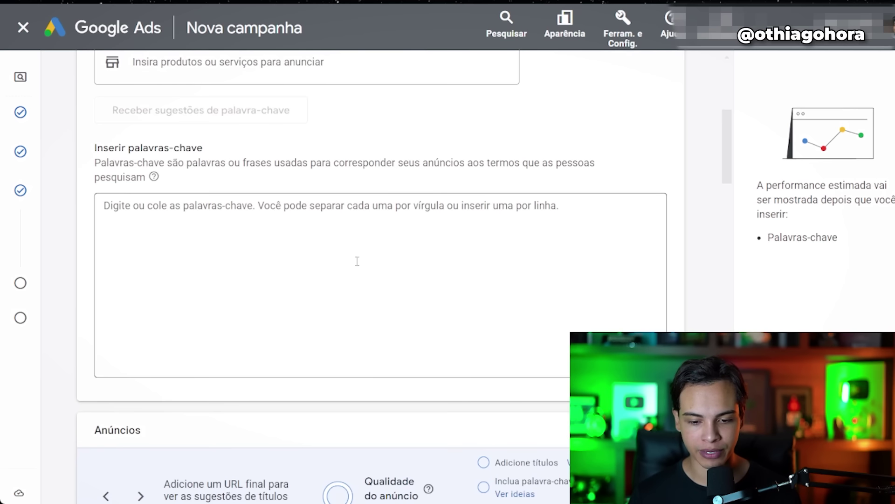
pyautogui.scroll(6, 336, 252)
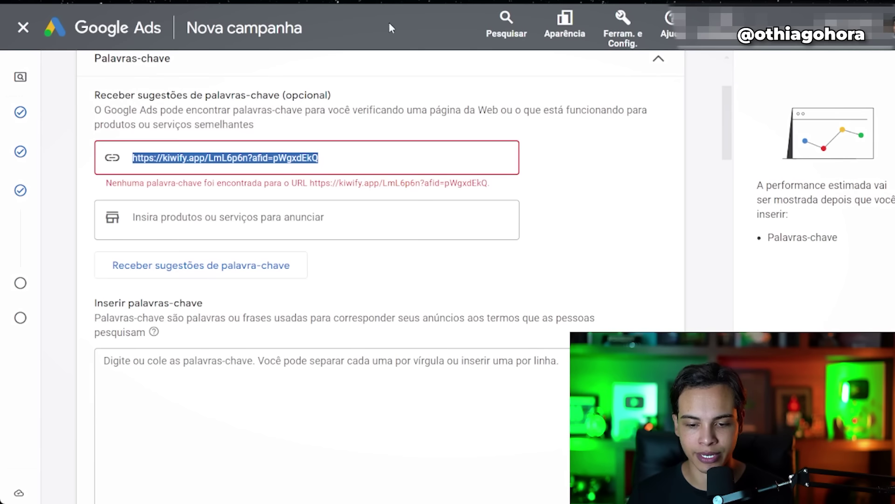
pyautogui.write('https://suarendadigitalemcasa.com.br/')
pyautogui.moveTo(300, 156); pyautogui.dragTo(132, 171)
pyautogui.scroll(2, 164, 172)
pyautogui.click(179, 226)
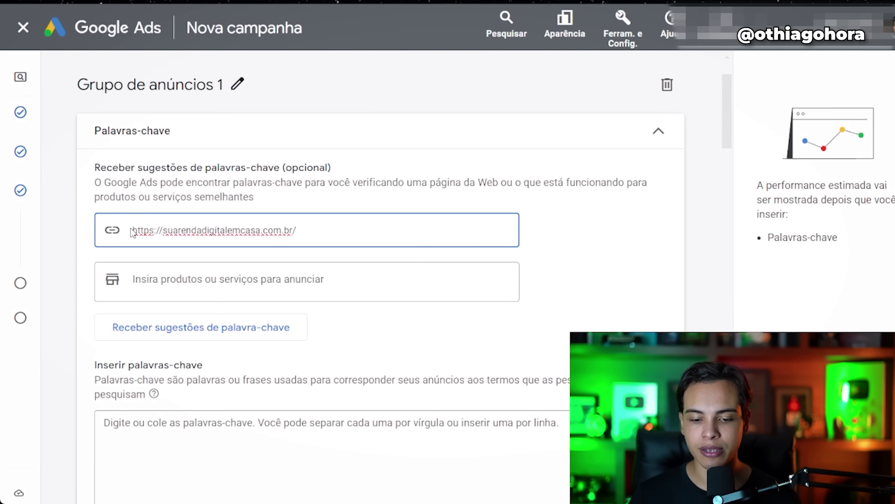
pyautogui.moveTo(313, 230); pyautogui.dragTo(125, 241)
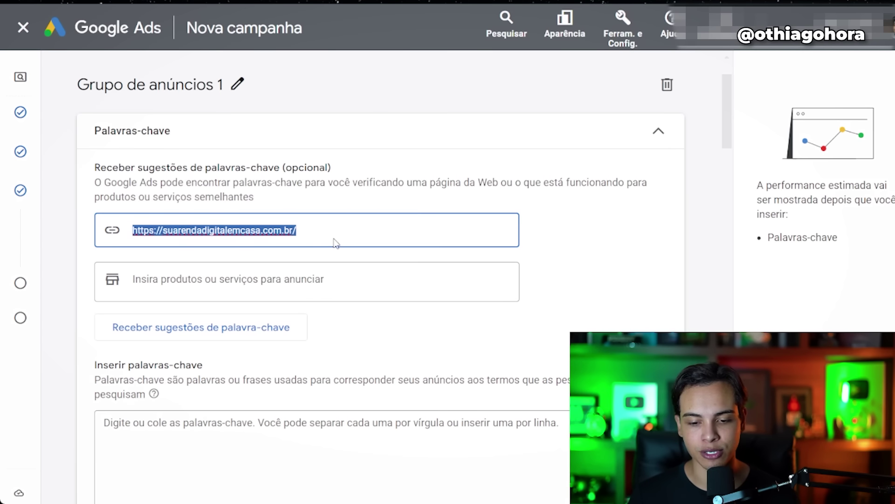
pyautogui.click(317, 232)
pyautogui.scroll(-2, 322, 241)
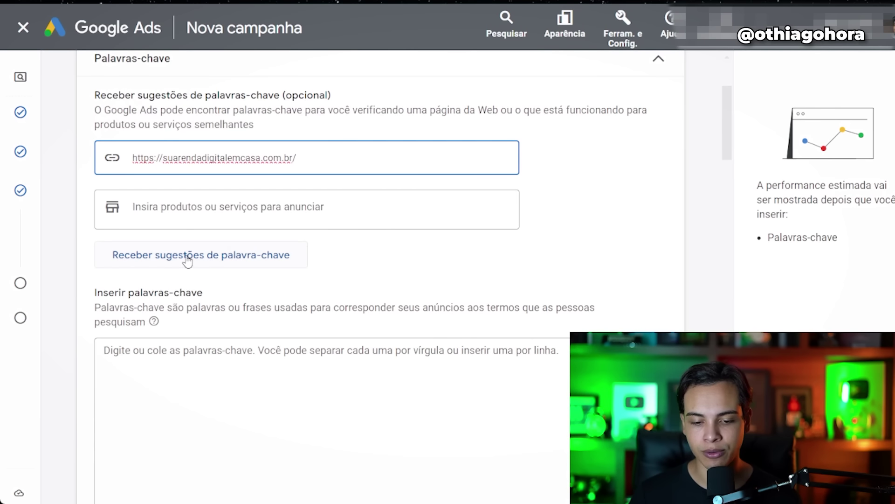
pyautogui.click(146, 267)
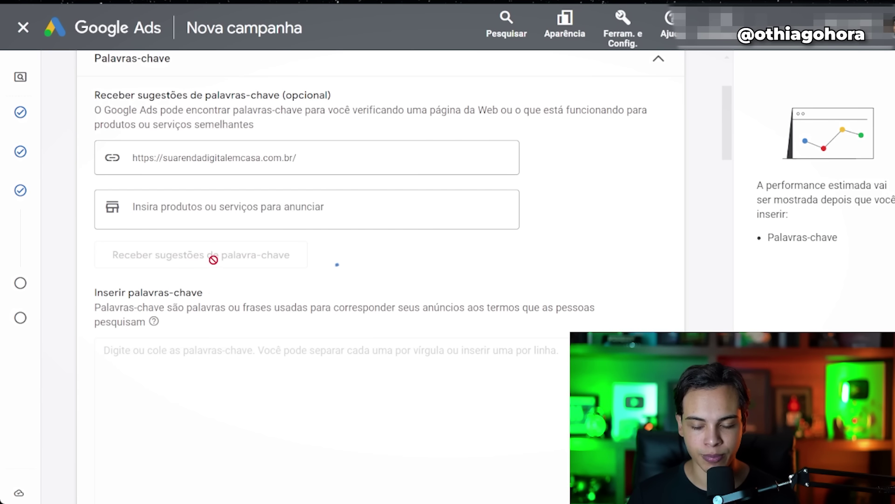
# Review the full list of suggested keywords for the ad group
pyautogui.scroll(-2, 304, 260)
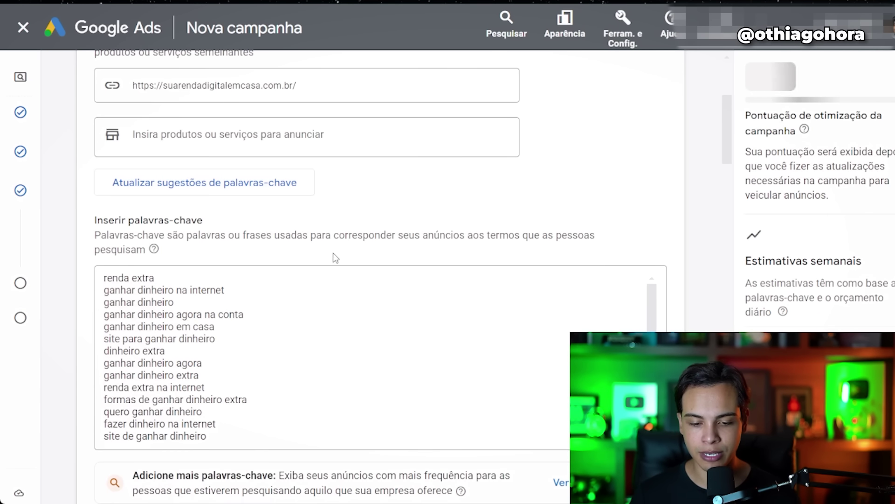
pyautogui.scroll(-2, 591, 224)
pyautogui.moveTo(651, 243); pyautogui.dragTo(635, 218)
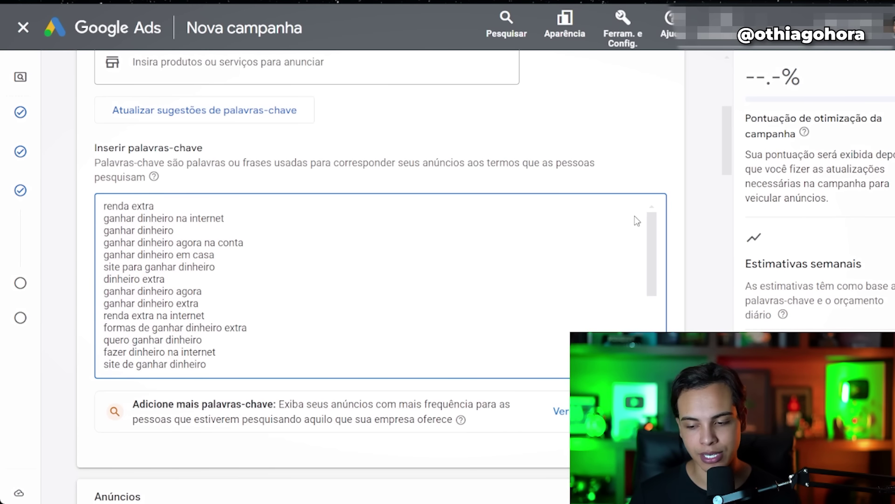
pyautogui.scroll(-3, 592, 301)
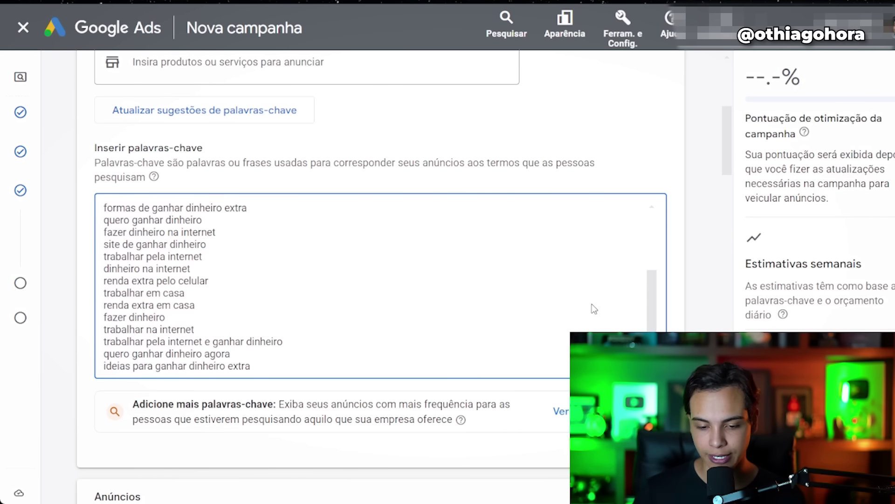
pyautogui.scroll(3, 572, 256)
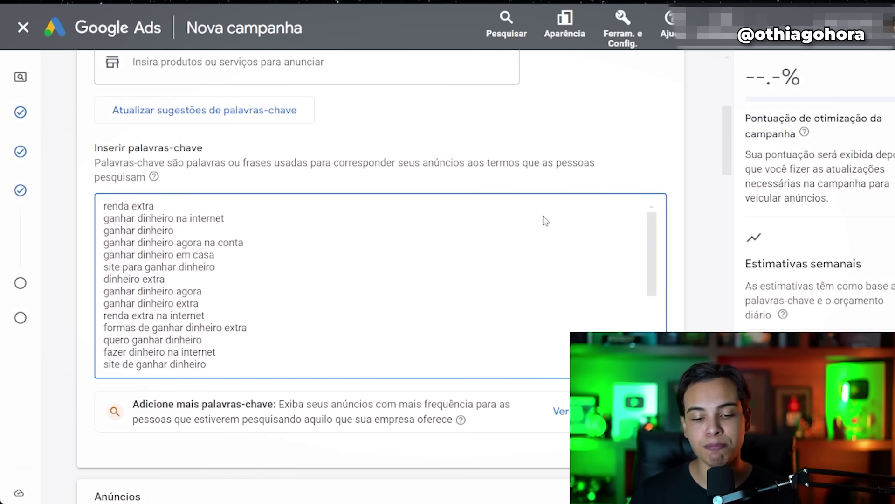
pyautogui.click(219, 207)
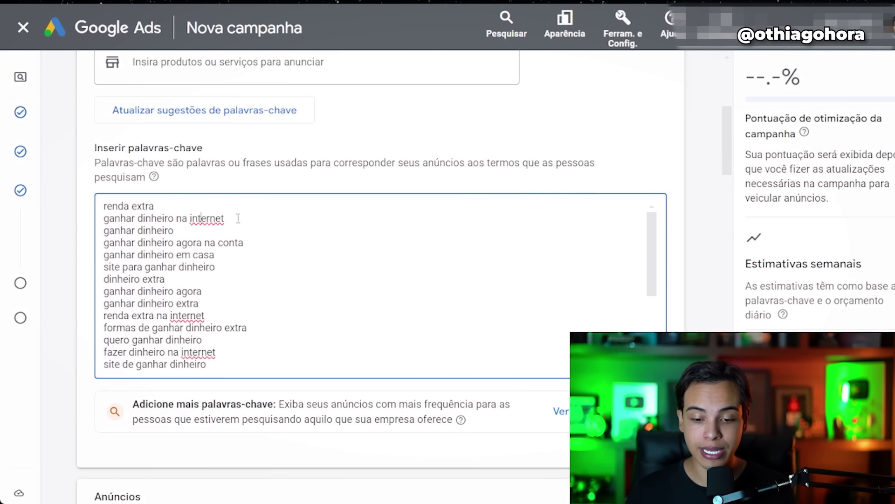
pyautogui.scroll(-5, 263, 228)
pyautogui.scroll(10, 264, 236)
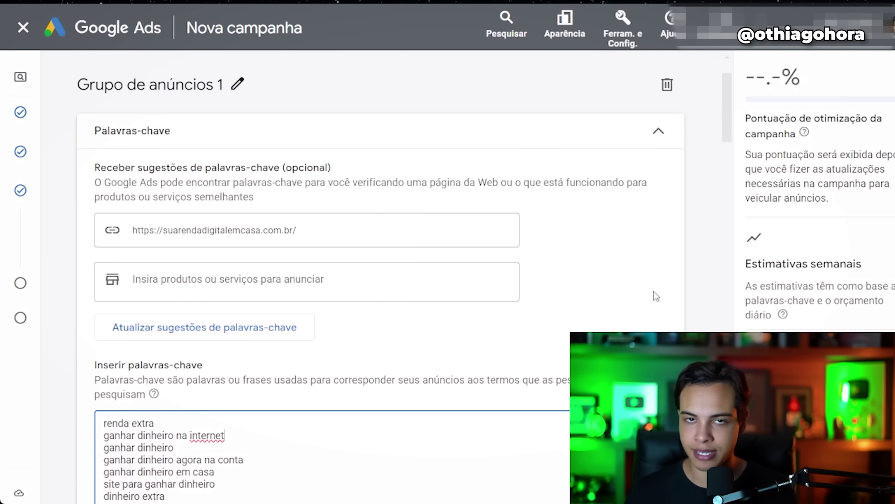
pyautogui.scroll(-3, 656, 295)
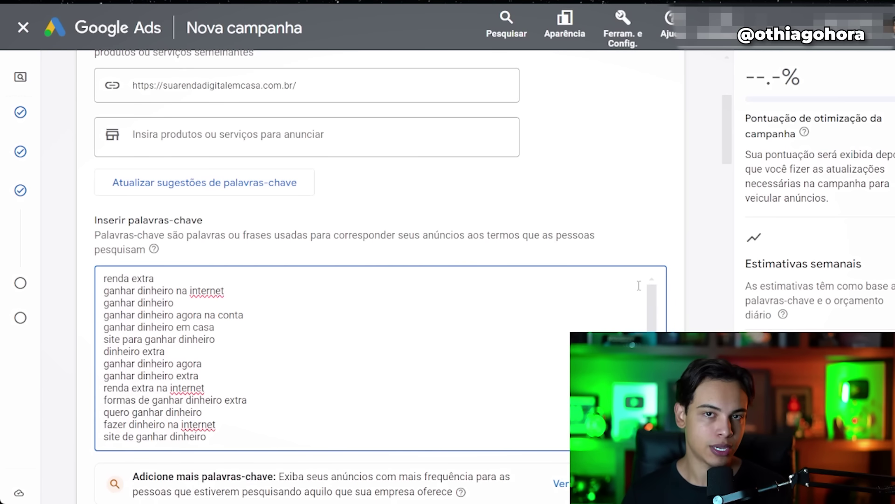
pyautogui.moveTo(651, 299)
pyautogui.mouseDown()
pyautogui.moveTo(653, 316)
pyautogui.moveTo(645, 300)
pyautogui.mouseUp()
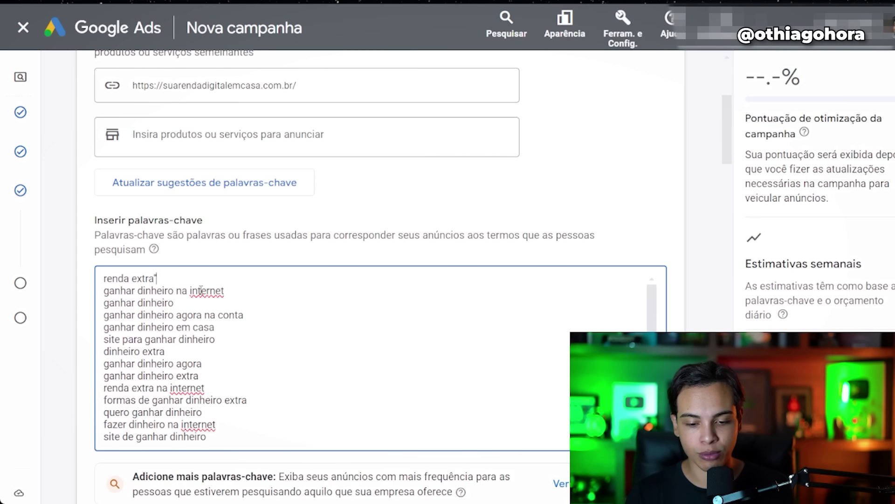
# Enclose the first three keywords, 'renda extra', 'ganhar dinheiro na internet' and 'ganhar dinheiro', in double quotation marks for phrase match
pyautogui.write('" ')
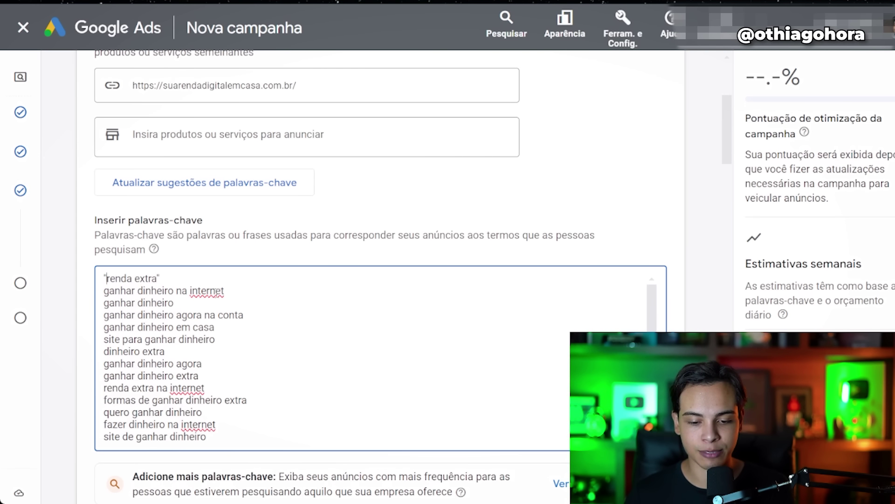
pyautogui.write('"')
pyautogui.click(194, 304)
pyautogui.write('"')
pyautogui.click(105, 303)
pyautogui.write('"')
# Enclose the keyword 'ganhar dinheiro agora na conta' in double quotation marks
pyautogui.moveTo(243, 315); pyautogui.dragTo(91, 323)
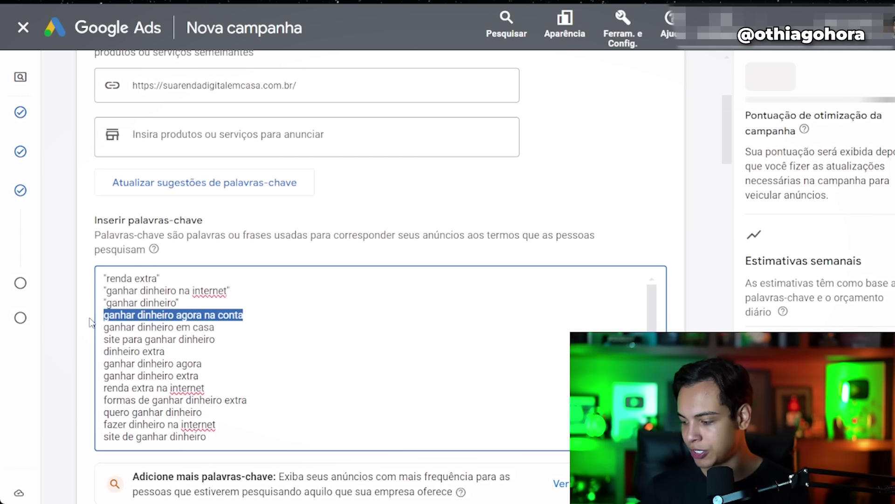
pyautogui.click(244, 315)
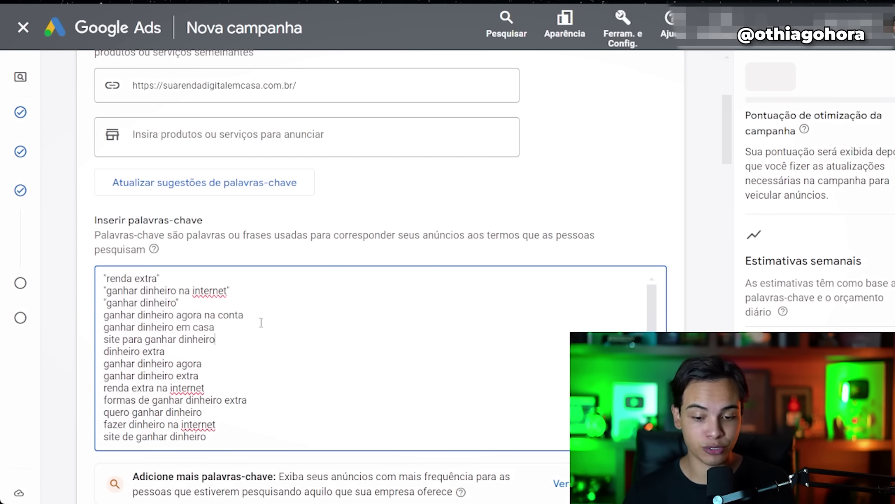
pyautogui.click(295, 325)
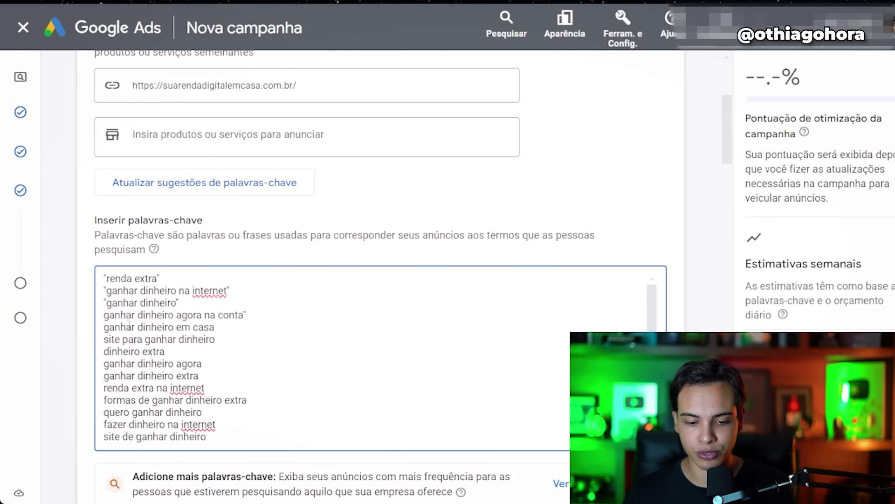
pyautogui.click(108, 315)
pyautogui.press('BackSpace')
pyautogui.write('"')
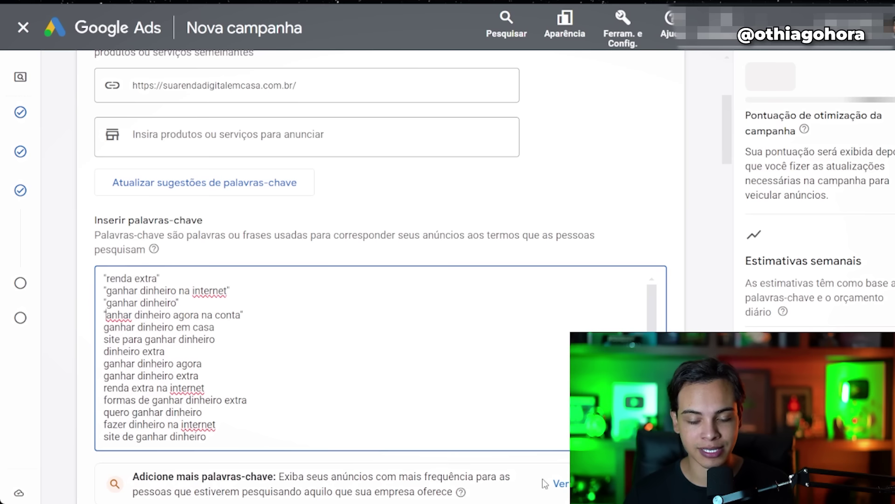
# Put double quotation marks around the keywords 'ganhar dinheiro em casa' and 'site para ganhar dinheiro'
pyautogui.click(215, 327)
pyautogui.write('"')
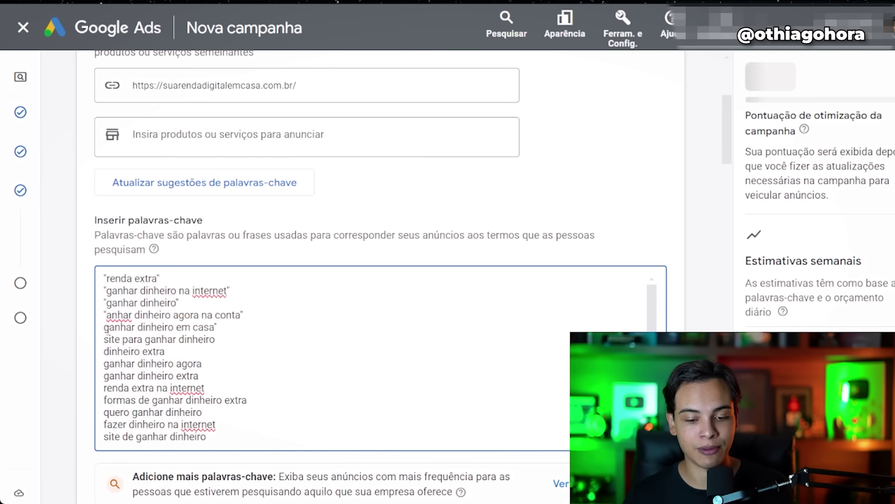
pyautogui.click(104, 327)
pyautogui.write('"')
pyautogui.click(104, 340)
pyautogui.write('"')
# Quote the remaining keywords from 'dinheiro extra' on, shortening 'ganhar dinheiro agora' to 'ganhar dinheiro', and end the list with 'curso marketing digital'
pyautogui.click(176, 360)
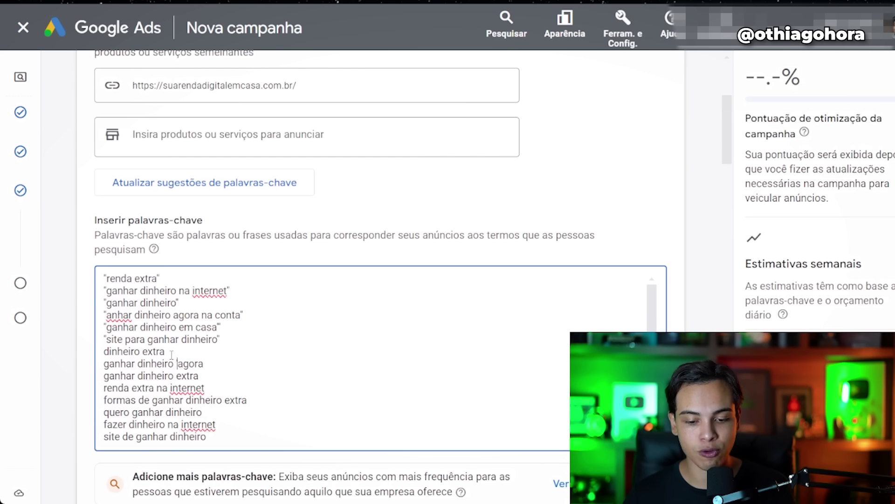
pyautogui.click(106, 351)
pyautogui.write('"')
pyautogui.moveTo(221, 363); pyautogui.dragTo(174, 363)
pyautogui.press('BackSpace')
pyautogui.click(105, 363)
pyautogui.write('"curso marketing digital')
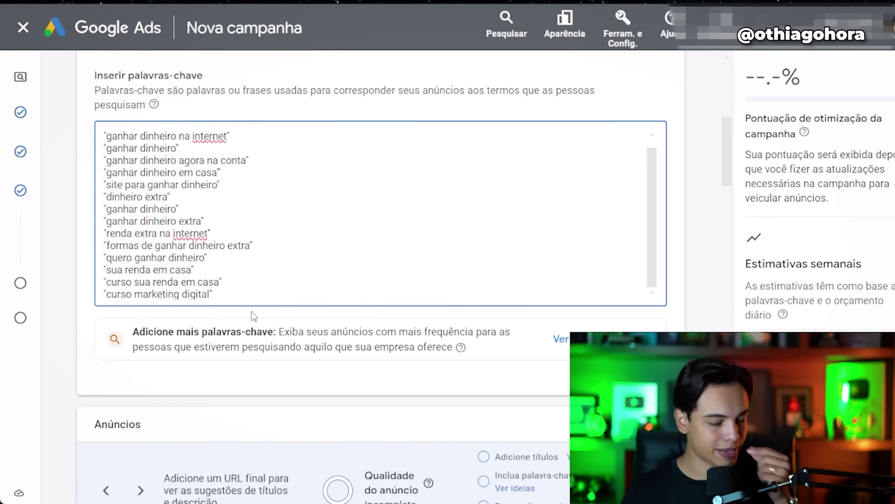
# Check the quoted keyword list by highlighting the entries from 'renda extra' to 'curso sua renda em casa'
pyautogui.moveTo(252, 289); pyautogui.dragTo(97, 140)
pyautogui.click(100, 134)
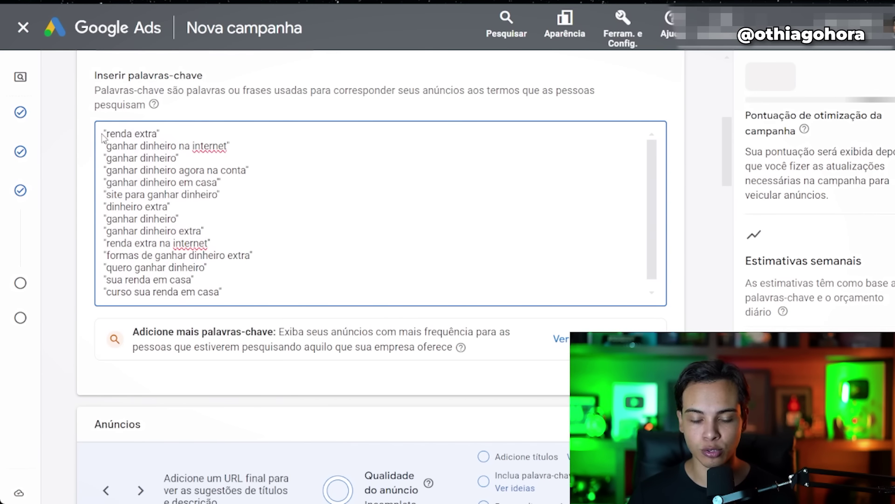
pyautogui.moveTo(101, 135); pyautogui.dragTo(324, 275)
pyautogui.click(324, 275)
pyautogui.moveTo(239, 294); pyautogui.dragTo(90, 133)
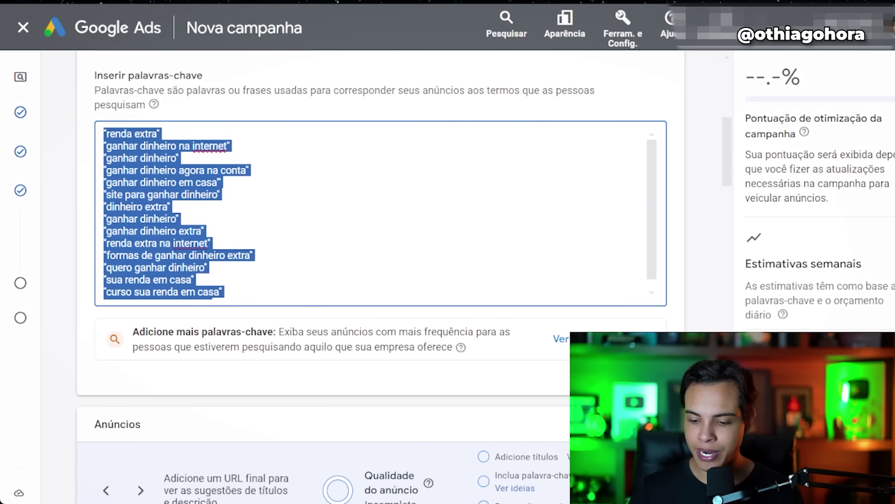
# Switch to Gemini and ask which keywords someone would use on Google to buy a digital marketing course
pyautogui.hotkey('alt', 'Tab')
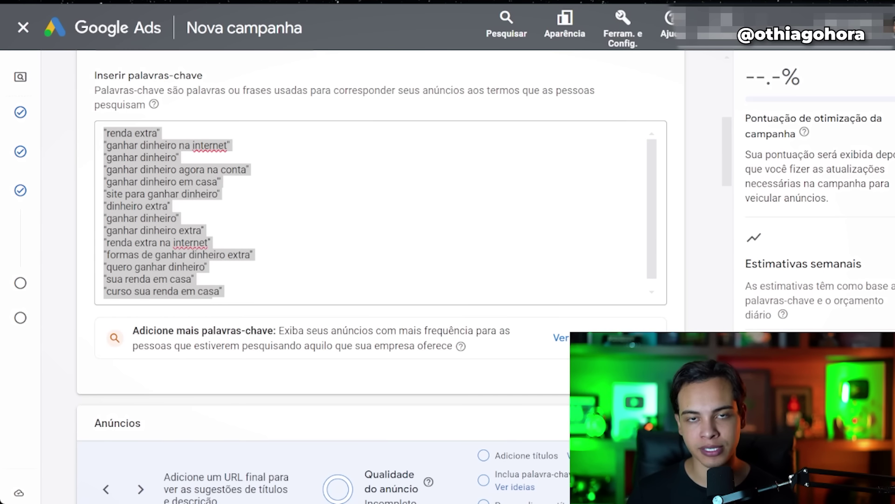
pyautogui.hotkey('alt', 'Tab')
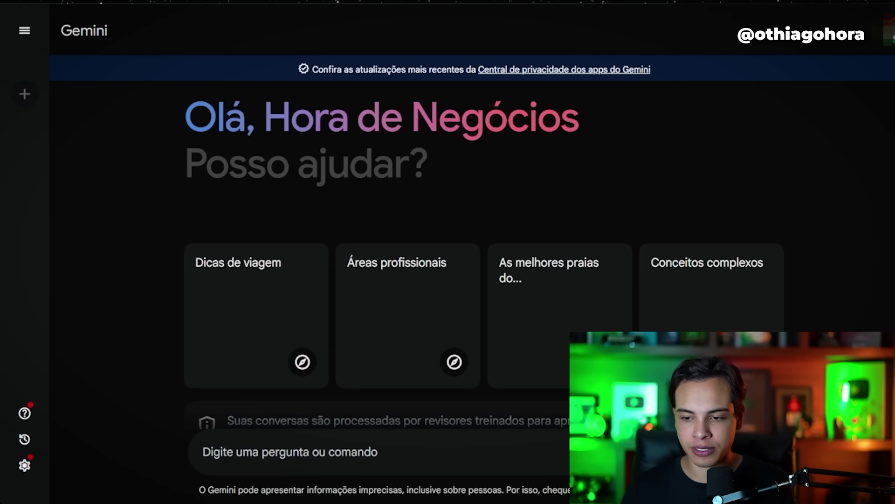
pyautogui.hotkey('ctrl', 'v')
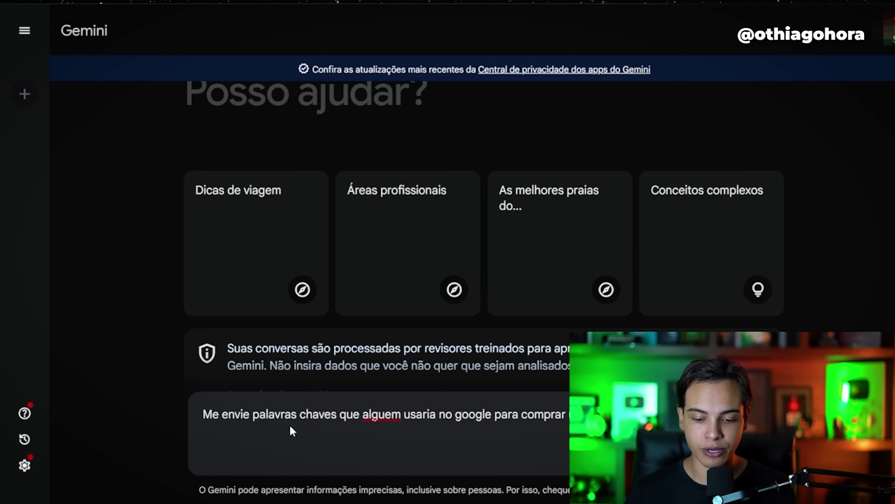
pyautogui.press('Return')
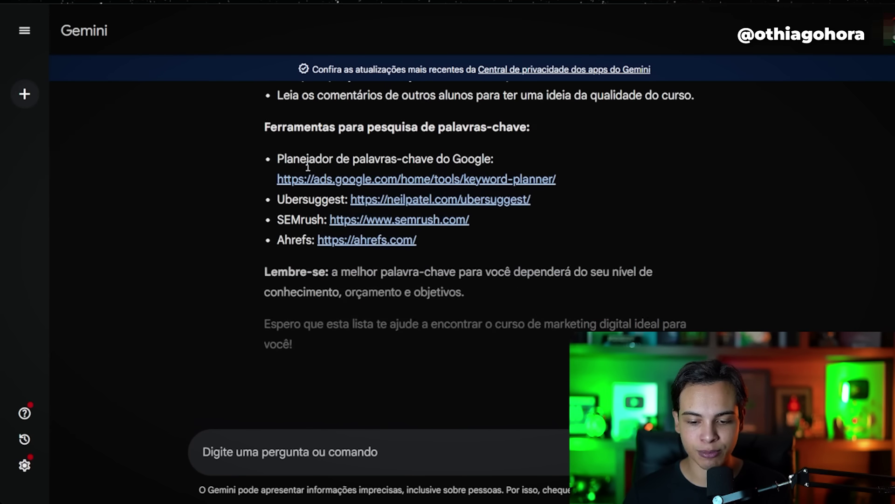
pyautogui.scroll(10, 428, 82)
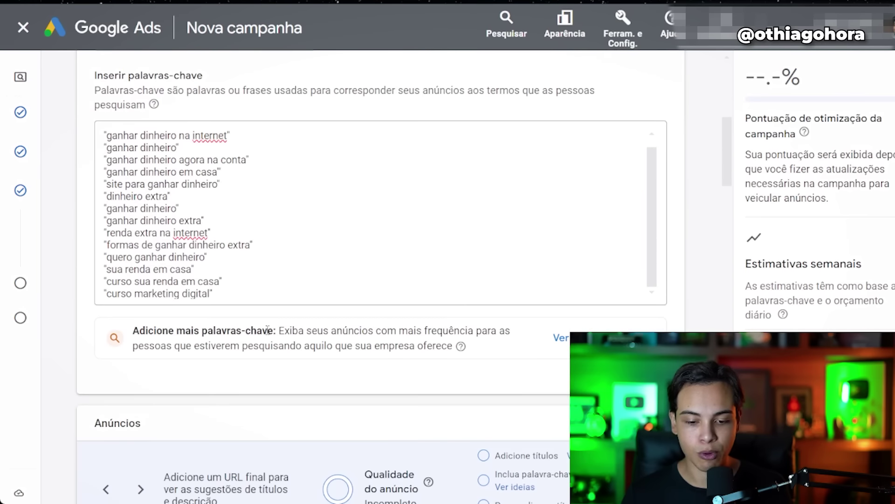
# Copy the 'Sua Renda em Casa' affiliate link from the product's offers in Kiwify and enter it as the ad's final URL in Google Ads
pyautogui.scroll(-10, 255, 328)
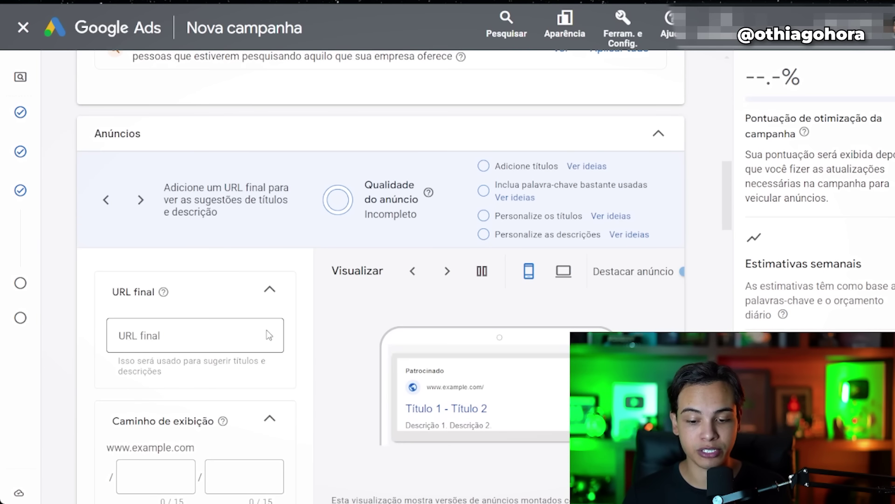
pyautogui.scroll(-5, 255, 328)
pyautogui.scroll(10, 251, 326)
pyautogui.scroll(-3, 252, 326)
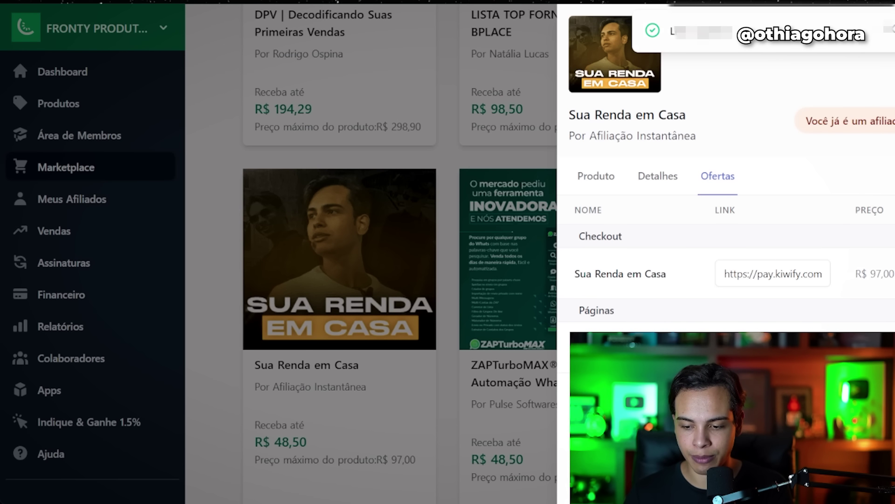
pyautogui.click(789, 280)
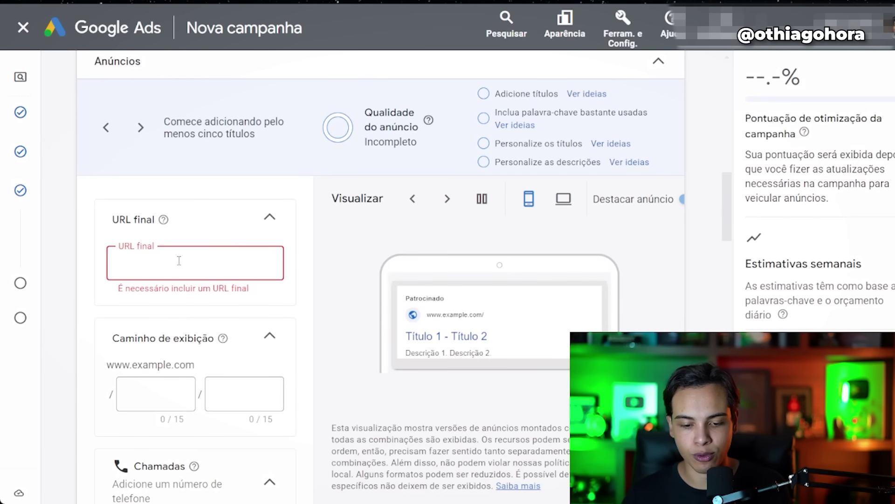
pyautogui.hotkey('ctrl', 'v')
pyautogui.moveTo(252, 264); pyautogui.dragTo(116, 272)
pyautogui.click(117, 272)
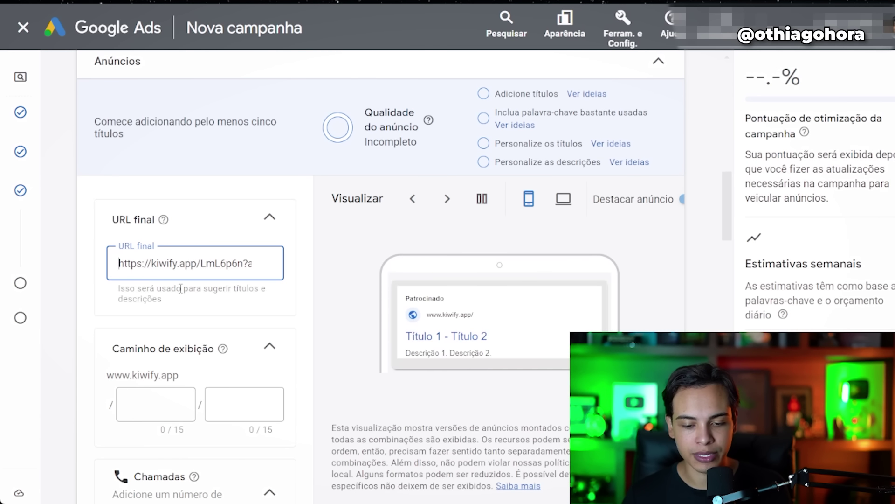
# Set the ad's display path to 'Ultimas vagas' and 'melhor curso', and collapse the calls section
pyautogui.scroll(-3, 181, 289)
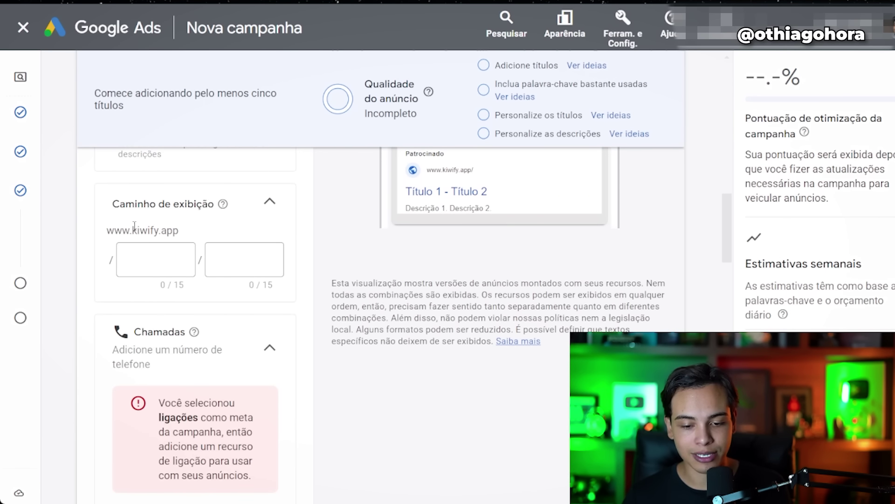
pyautogui.click(176, 270)
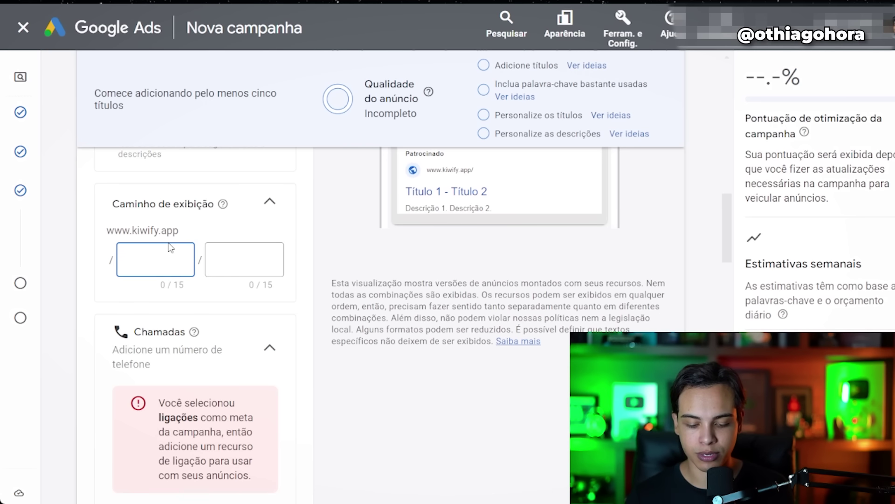
pyautogui.write('Ultimas vagas')
pyautogui.press('Tab')
pyautogui.write('melhor')
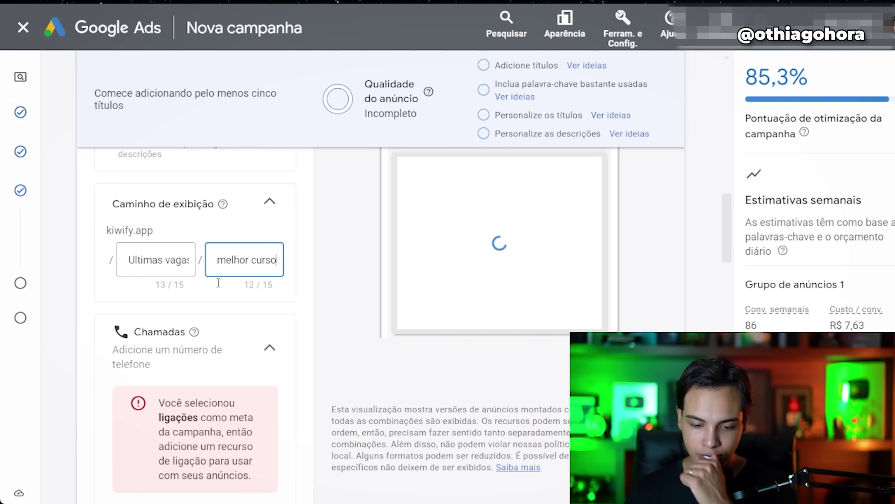
pyautogui.scroll(-3, 219, 281)
pyautogui.click(259, 201)
# Use the suggested 'Trabalhe Sem Sair De Casa' as the first headline and enter 'Últimas Vagas' as the second
pyautogui.scroll(-6, 258, 200)
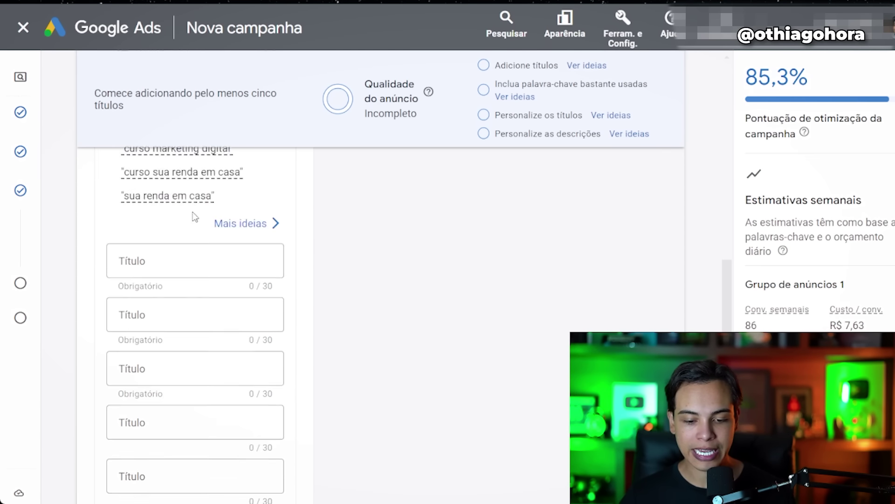
pyautogui.scroll(8, 302, 220)
pyautogui.scroll(-6, 326, 380)
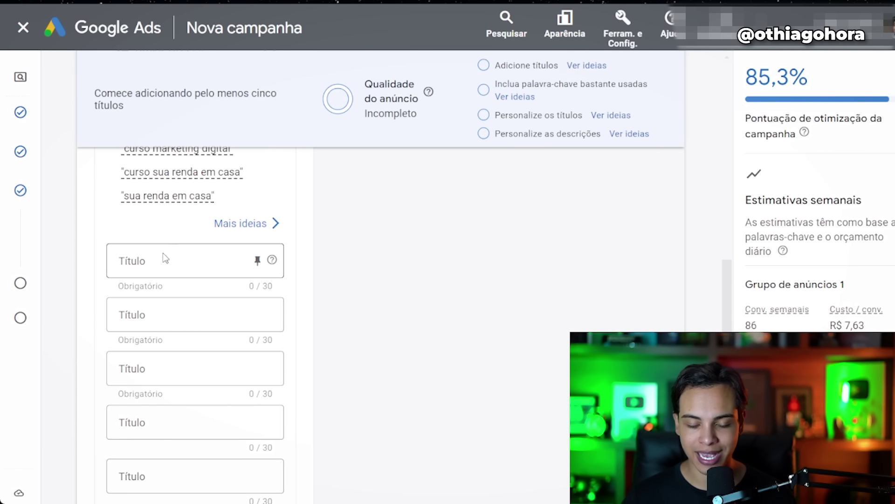
pyautogui.click(135, 258)
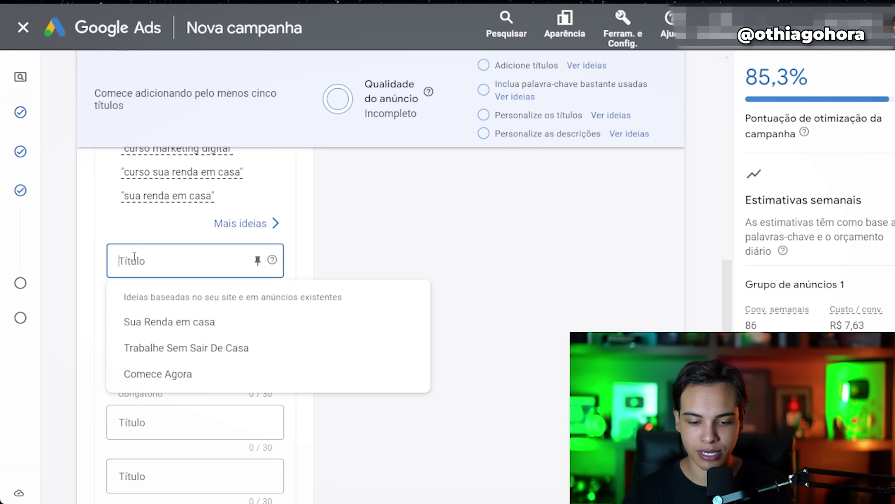
pyautogui.click(193, 347)
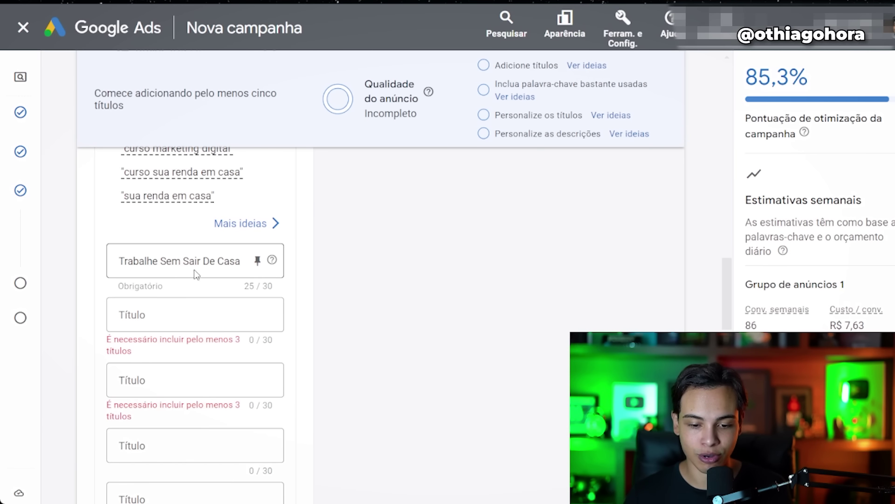
pyautogui.click(190, 315)
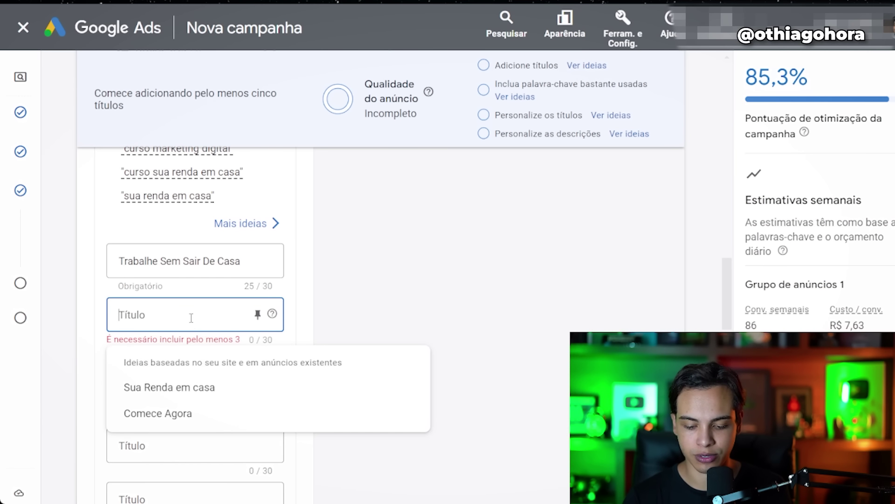
pyautogui.write('Últimas Vagas')
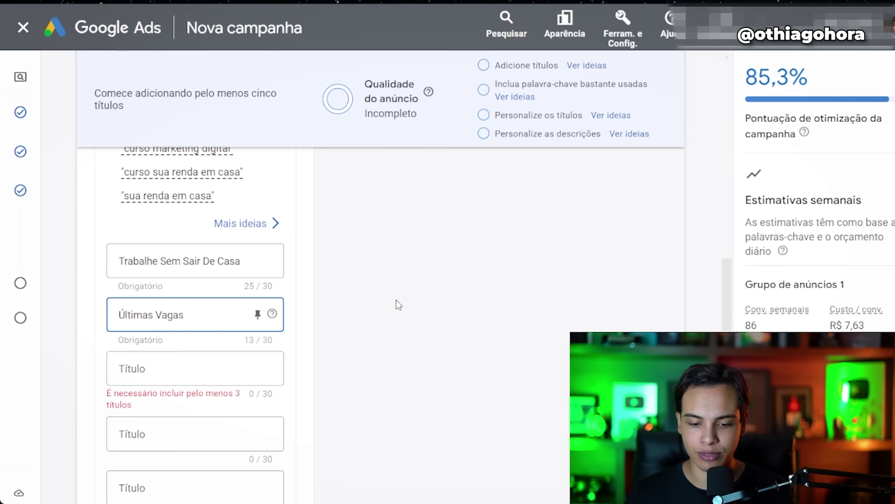
# Add the suggested third headline 'Sua Renda em casa' and capitalize its last word so it reads 'Sua Renda em Casa'
pyautogui.scroll(5, 406, 305)
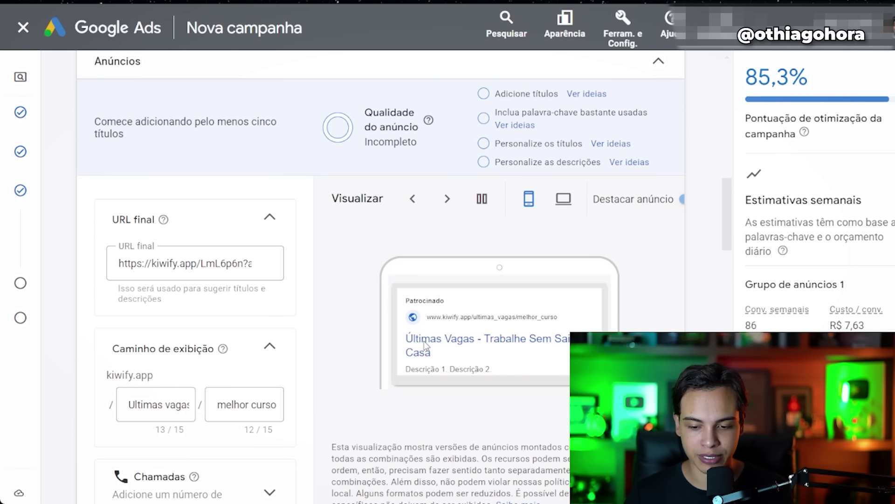
pyautogui.scroll(-10, 467, 351)
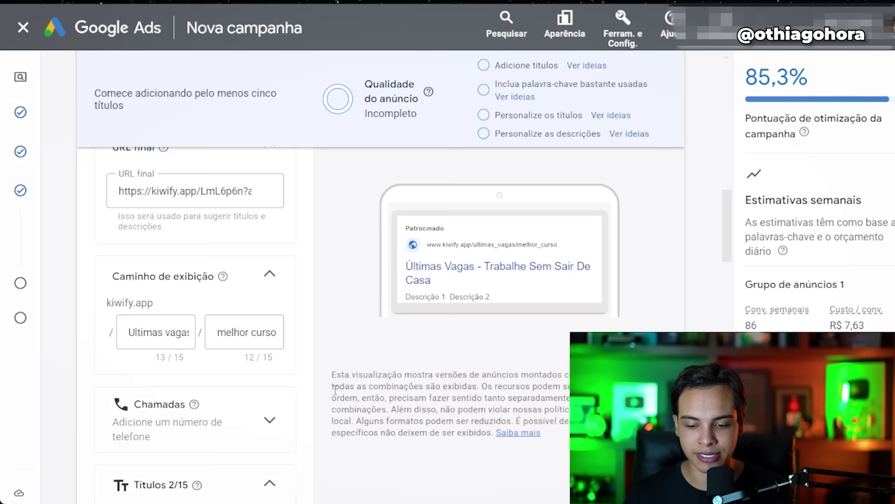
pyautogui.click(167, 303)
pyautogui.write('sUA')
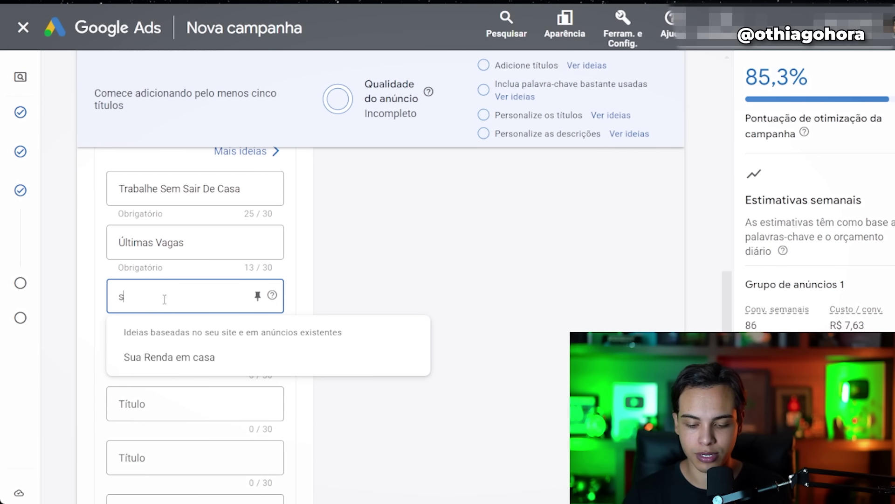
pyautogui.click(188, 357)
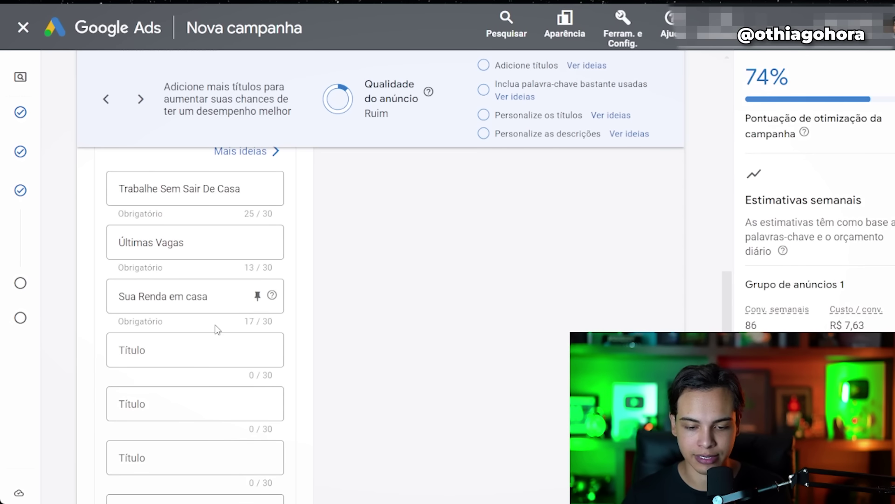
pyautogui.press('BackSpace')
pyautogui.write('C')
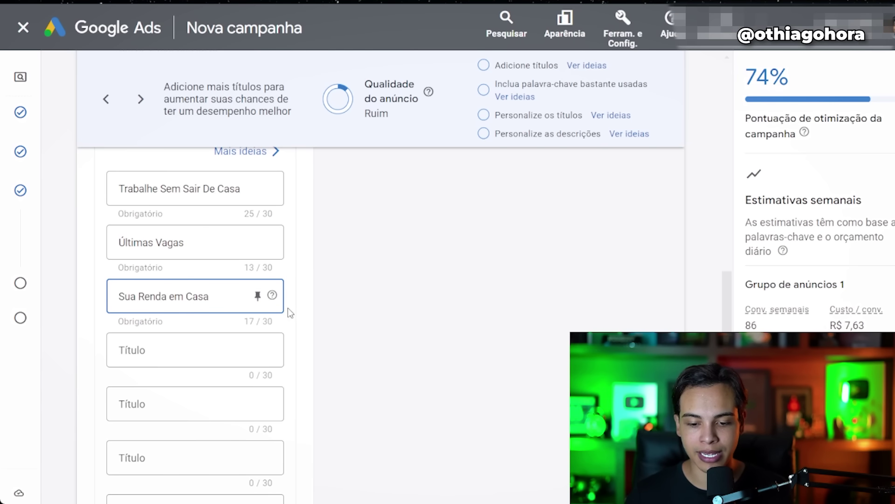
# Examine the third headline's wording and how the headlines combine in the ad preview
pyautogui.moveTo(228, 296); pyautogui.dragTo(99, 306)
pyautogui.click(201, 298)
pyautogui.moveTo(220, 297); pyautogui.dragTo(115, 297)
pyautogui.click(144, 296)
pyautogui.click(124, 297)
pyautogui.scroll(10, 438, 266)
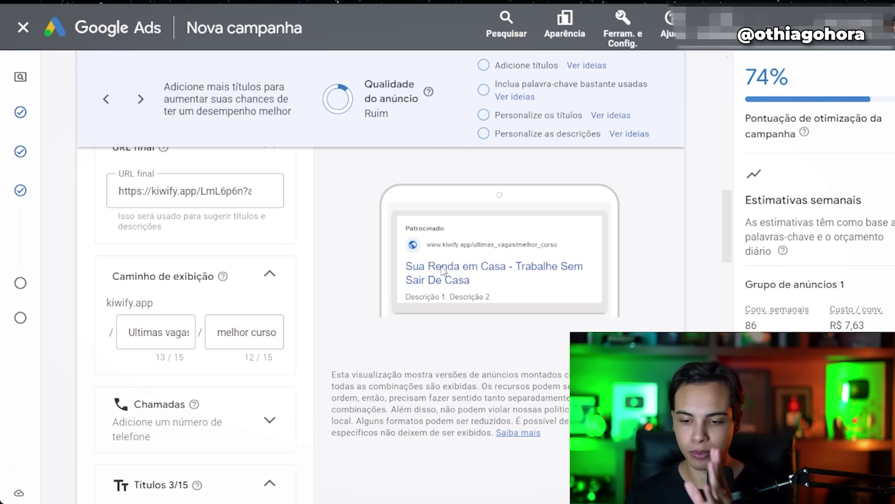
pyautogui.scroll(-12, 251, 354)
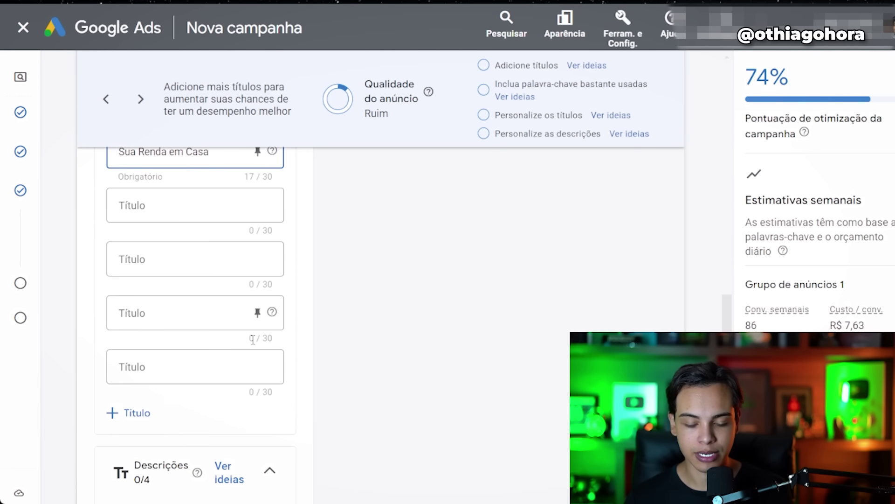
pyautogui.scroll(5, 225, 309)
pyautogui.scroll(-5, 226, 309)
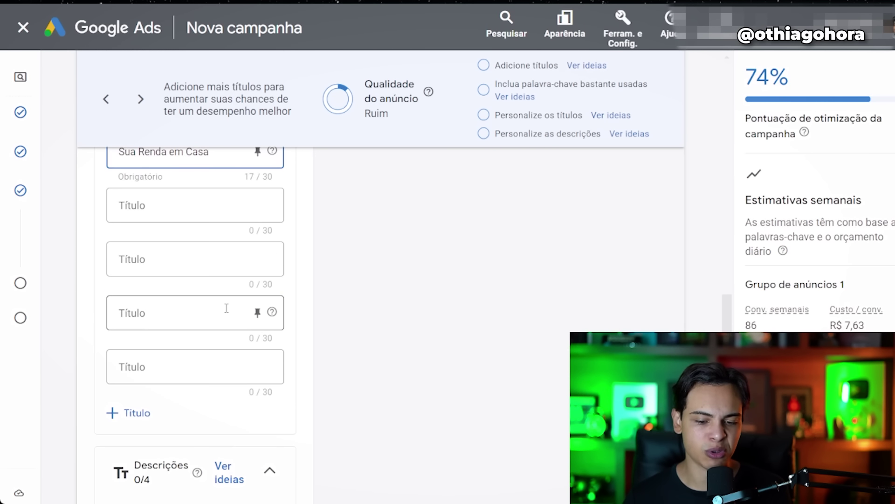
# Add the suggested 'Comece Agora' as the fourth headline and enter 'O Mlehor Curso do Mercado' as the fifth
pyautogui.scroll(2, 226, 307)
pyautogui.click(168, 281)
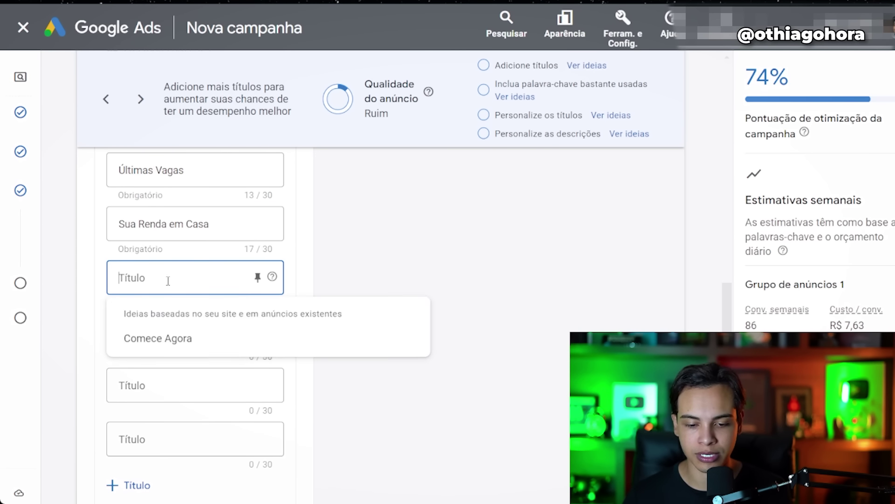
pyautogui.click(181, 338)
pyautogui.click(181, 336)
pyautogui.write('O Mlehor Curso do Mercado')
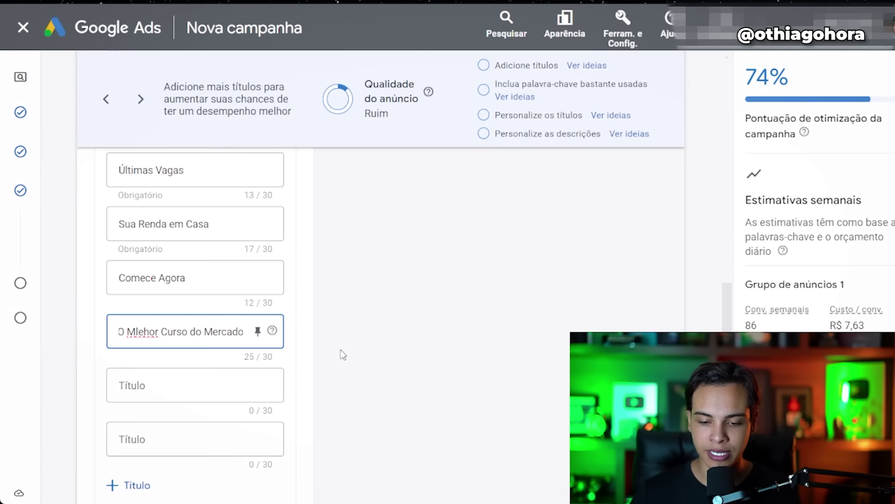
# Fill the first description with the suggestion 'Aqui Você Irá Ficar por Dentro de Tudo o Que Você Precisa Fazer para Sair do Absoluto Zero'
pyautogui.scroll(3, 343, 354)
pyautogui.scroll(8, 471, 351)
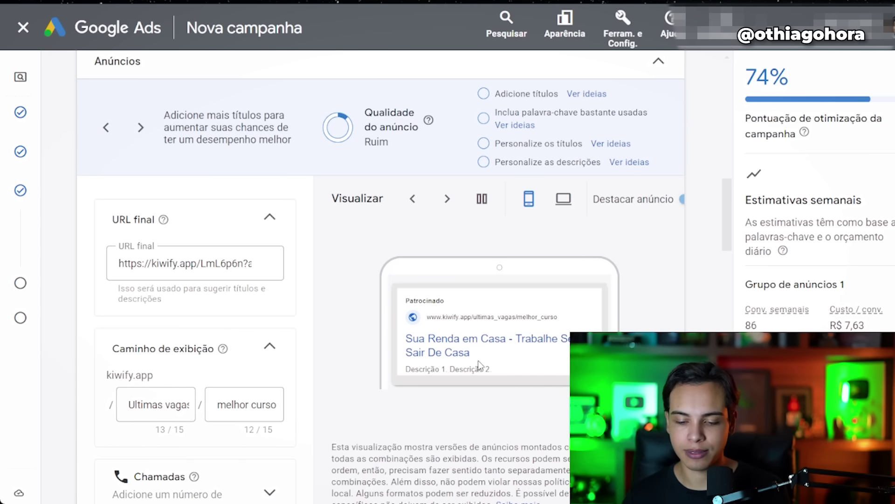
pyautogui.scroll(-15, 296, 360)
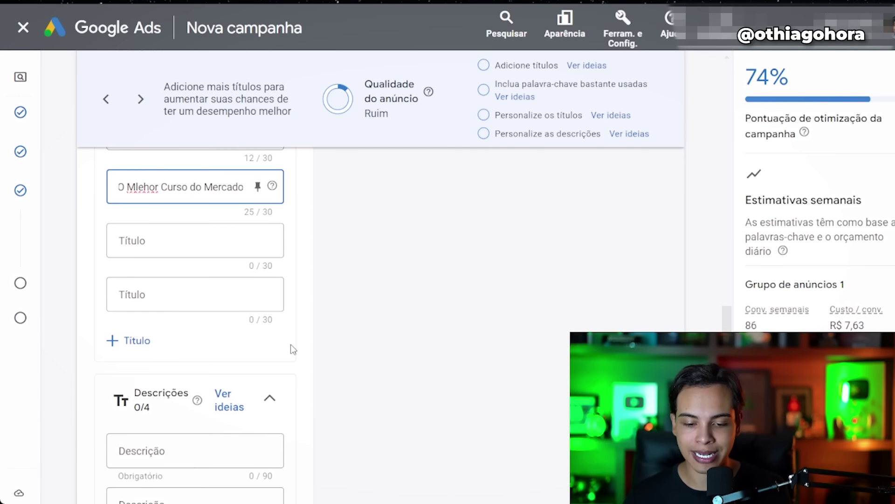
pyautogui.scroll(-2, 293, 351)
pyautogui.click(179, 301)
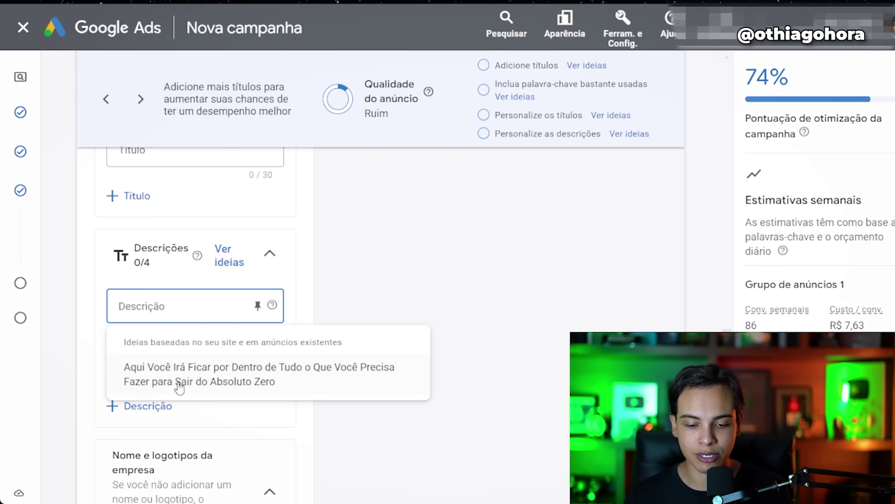
pyautogui.click(228, 382)
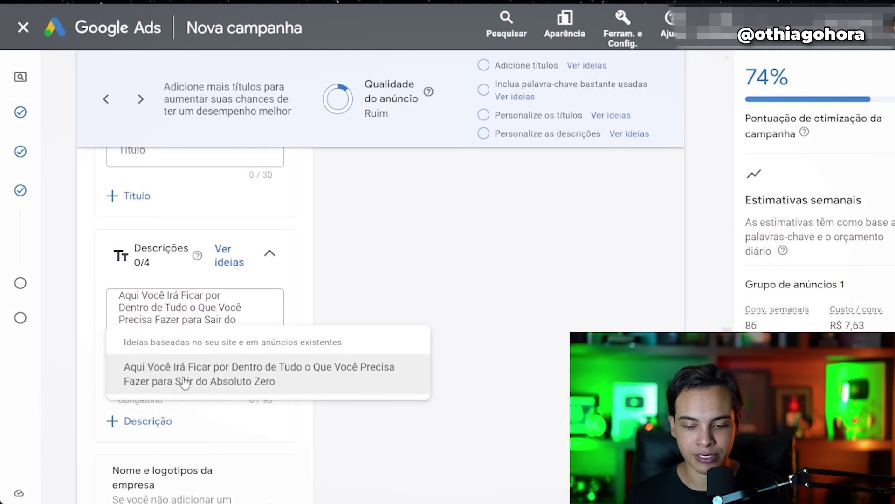
# Enter 'Trabalhe do conforto da sua casa com uma nova fonte de renda na internet' as the second description
pyautogui.click(183, 370)
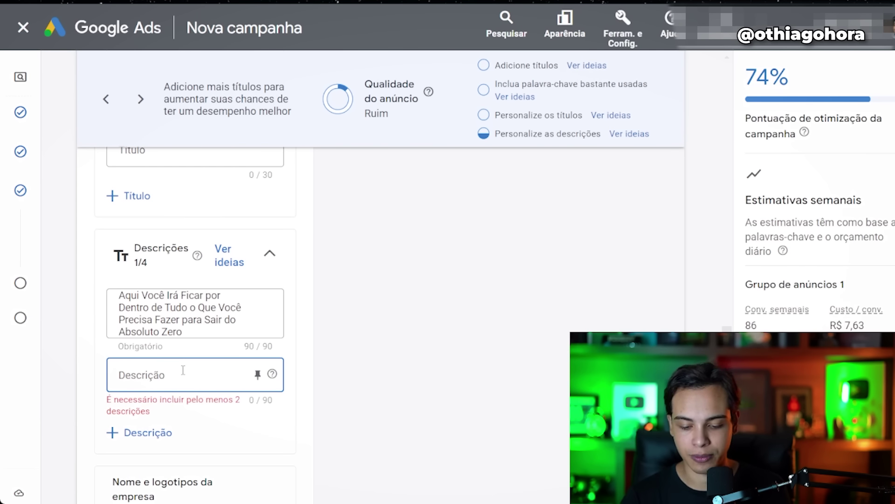
pyautogui.write('Trabalhe do conforto da sua casa com uma nova')
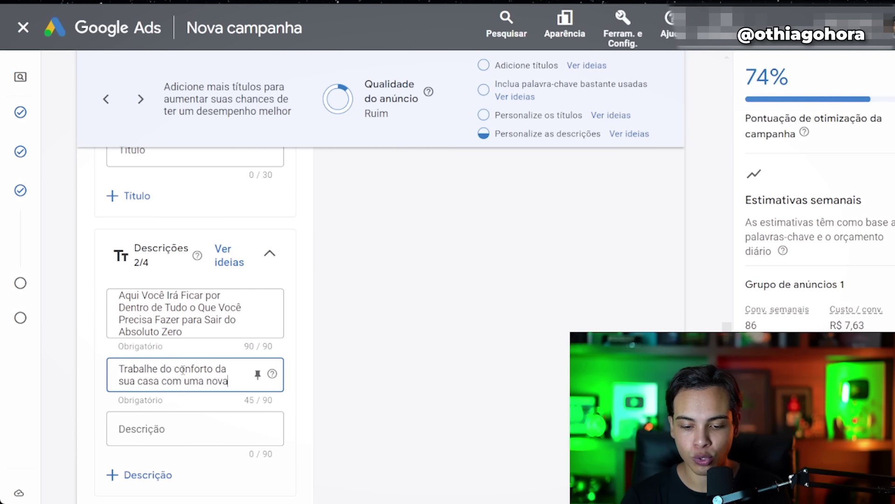
pyautogui.write(' font')
pyautogui.write('e de renda no internet')
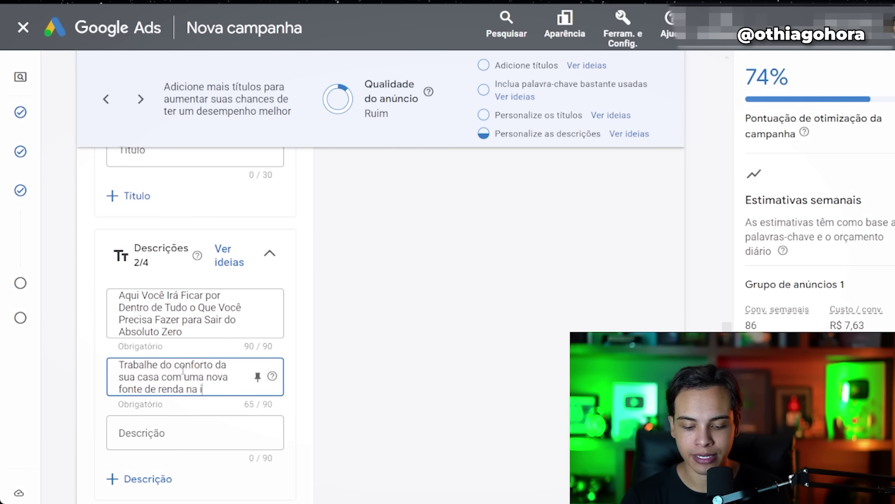
# Review the ad preview with the new descriptions and the remaining sections for business name, sitelinks and callouts
pyautogui.scroll(5, 450, 291)
pyautogui.scroll(5, 450, 292)
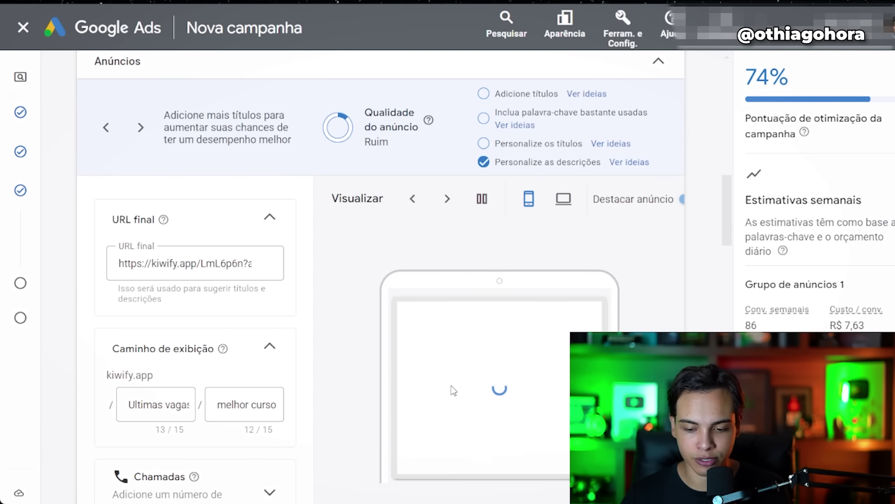
pyautogui.scroll(-2, 452, 387)
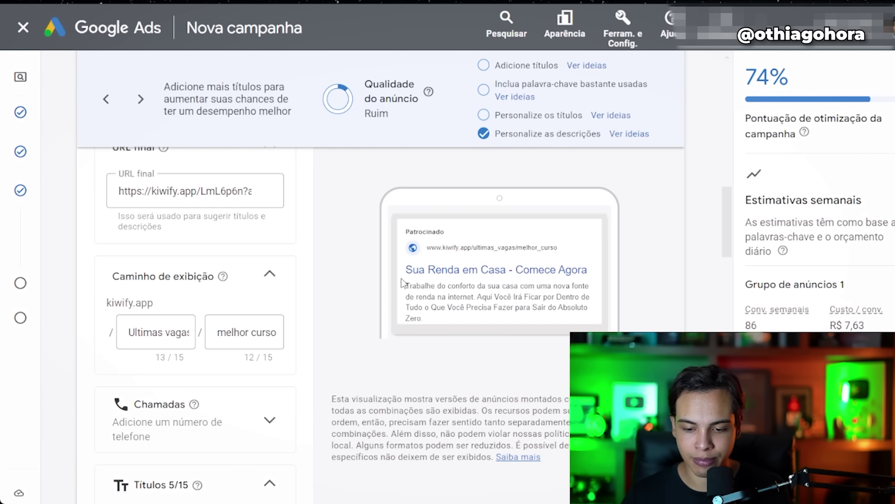
pyautogui.scroll(-15, 305, 345)
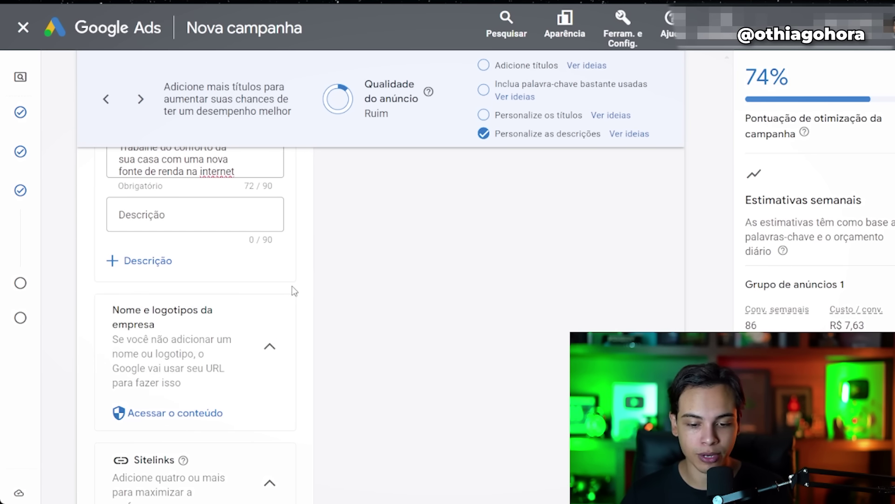
pyautogui.scroll(-2, 293, 288)
pyautogui.scroll(-2, 236, 274)
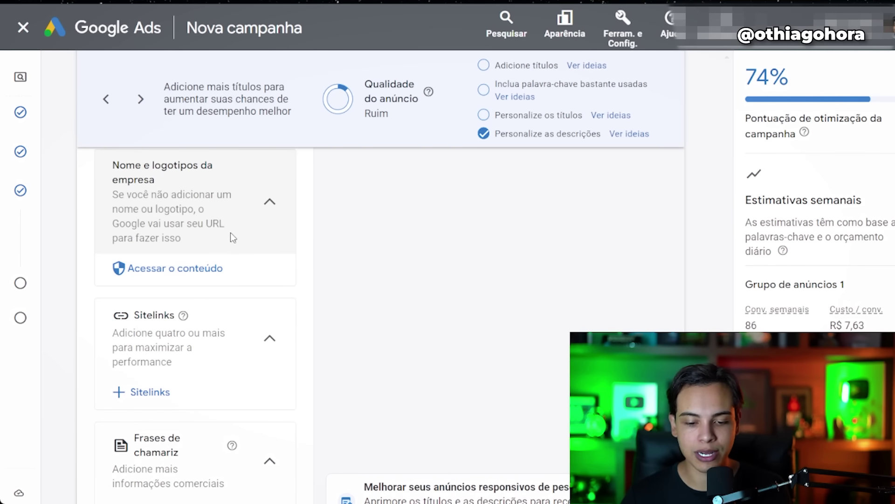
pyautogui.scroll(-2, 229, 228)
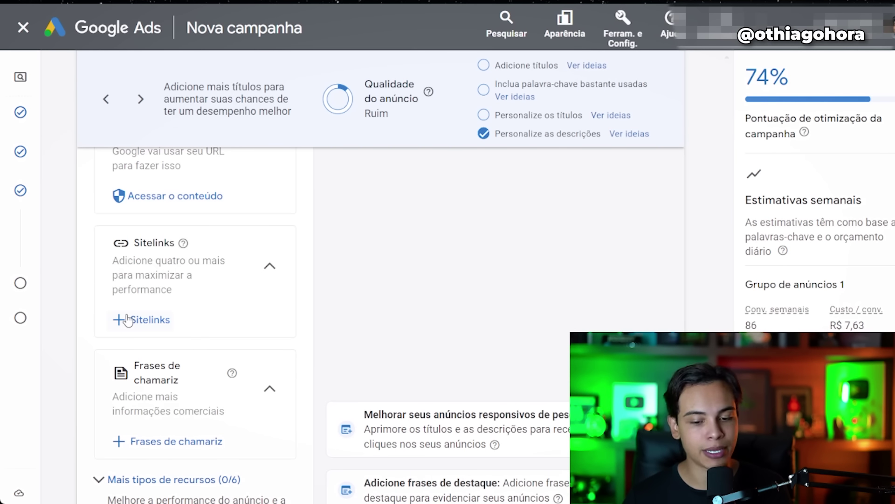
pyautogui.scroll(-5, 176, 310)
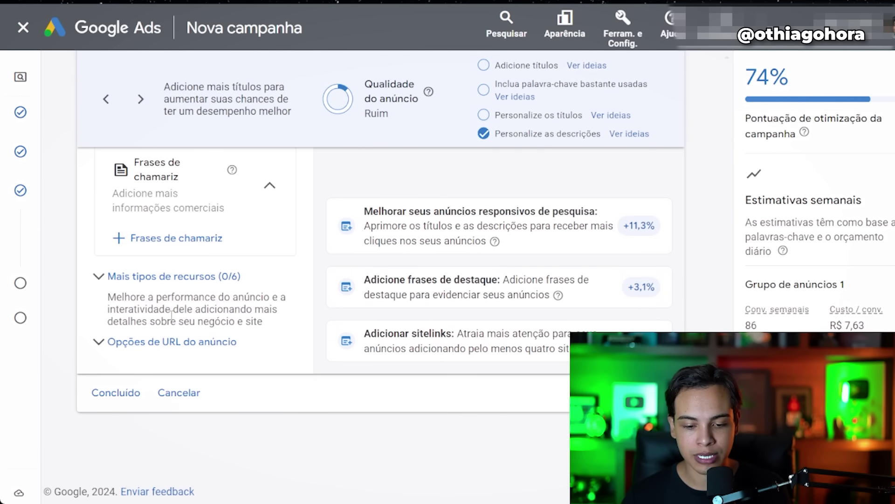
# Enter the kiwify.app affiliate link as the tracking template in the ad's URL options
pyautogui.click(133, 343)
pyautogui.scroll(-2, 135, 345)
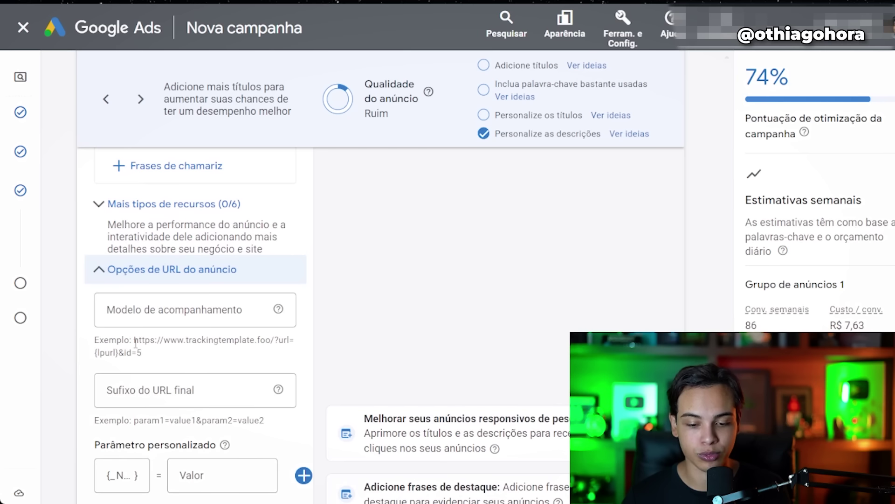
pyautogui.click(143, 310)
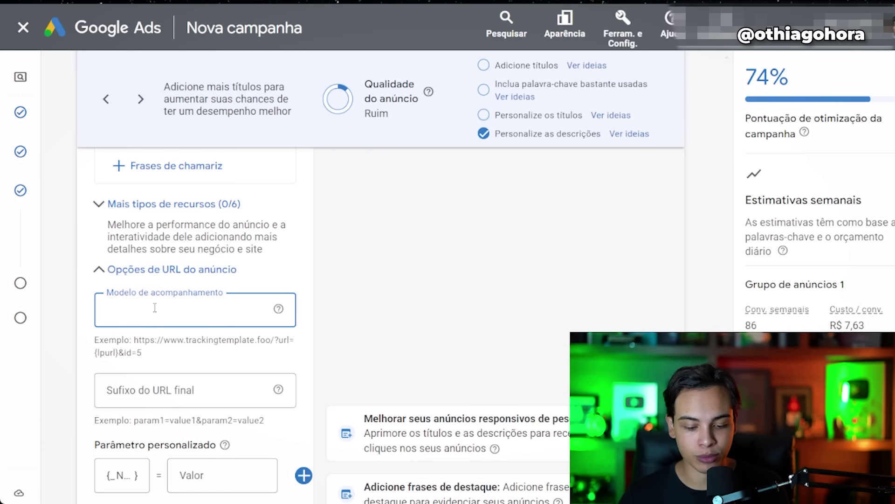
pyautogui.write('https://kiwify.app/LmL6p6n?afid=pWqo8tK2')
pyautogui.moveTo(151, 309); pyautogui.dragTo(67, 336)
pyautogui.click(141, 312)
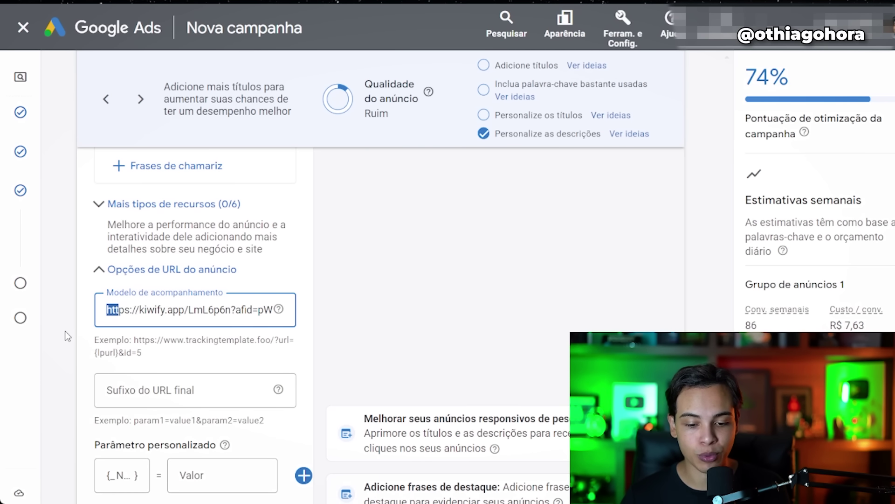
# Finish the ad without adding a final URL suffix or custom parameters and continue to the campaign budget
pyautogui.scroll(-3, 231, 310)
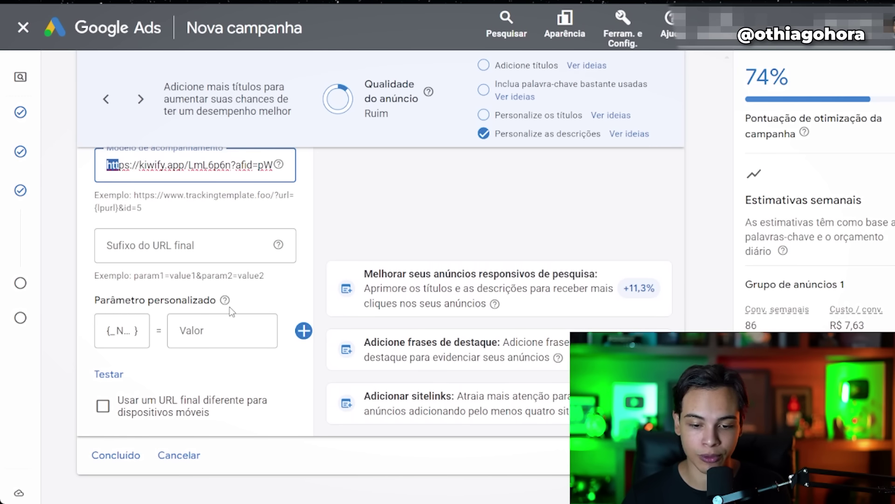
pyautogui.scroll(-2, 202, 197)
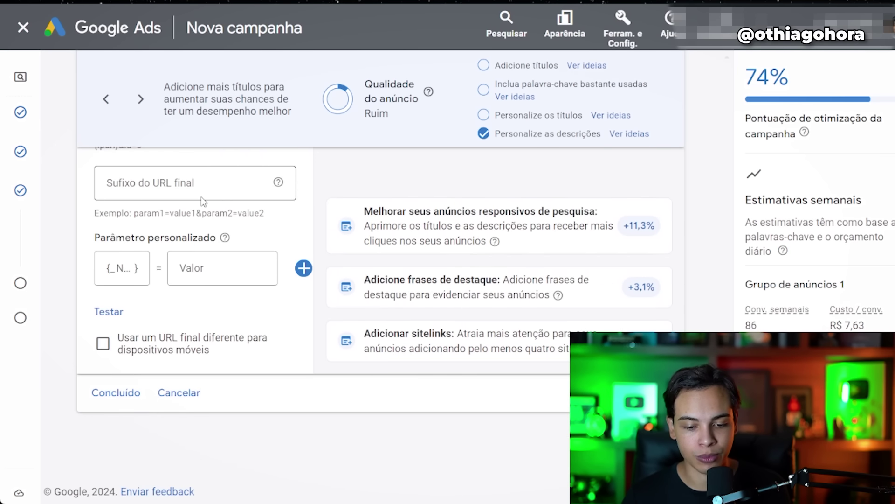
pyautogui.scroll(10, 203, 201)
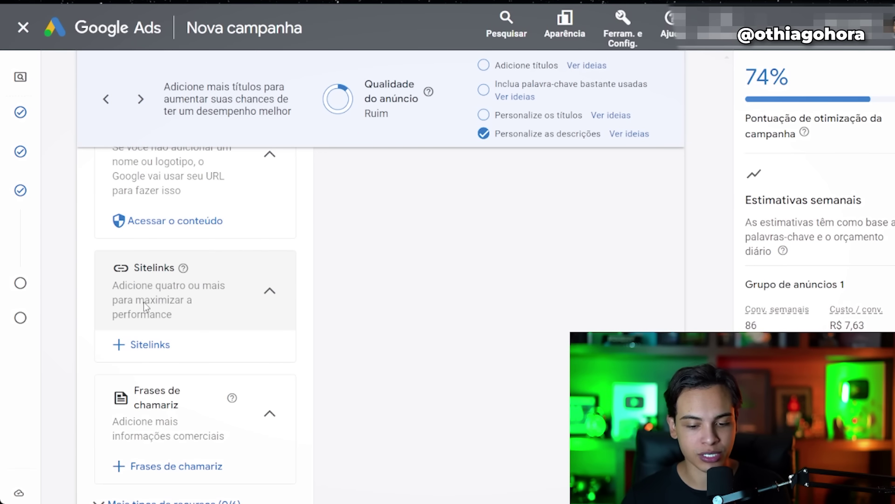
pyautogui.scroll(-6, 144, 306)
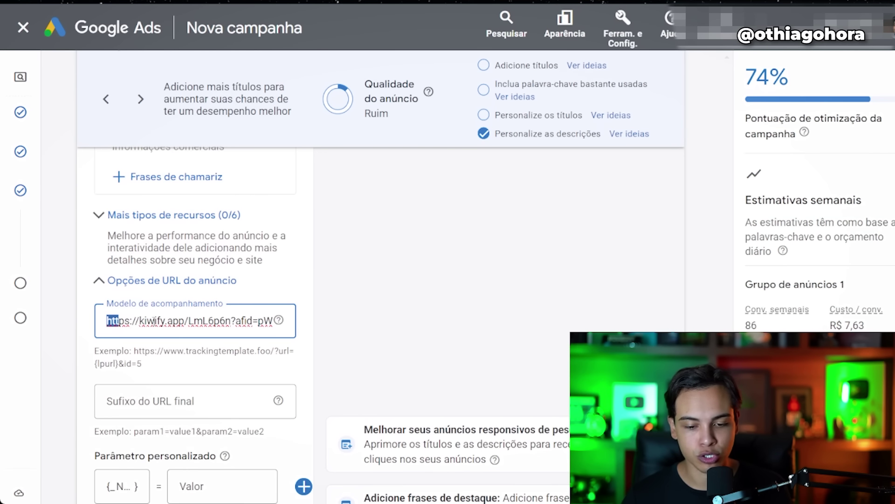
pyautogui.scroll(-5, 143, 300)
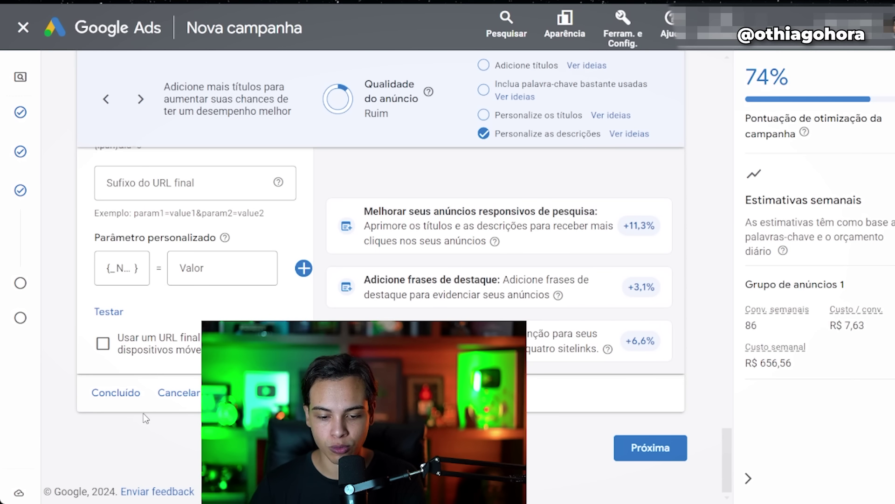
pyautogui.click(129, 397)
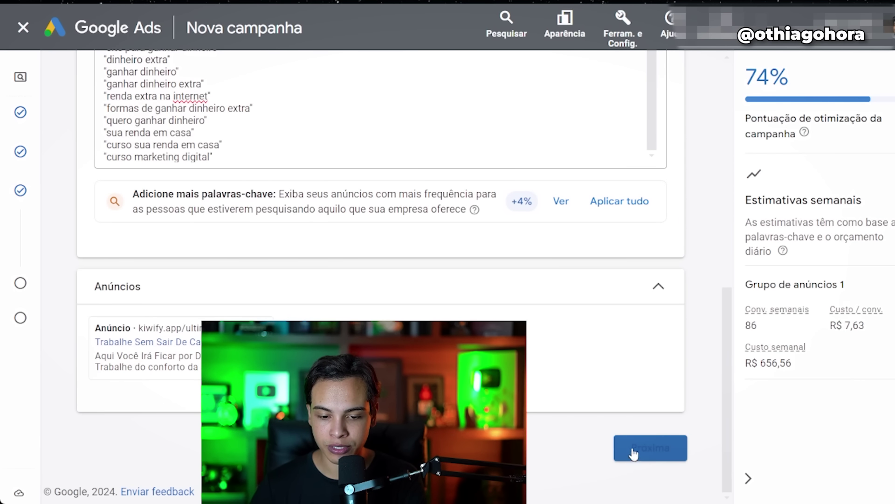
pyautogui.click(653, 449)
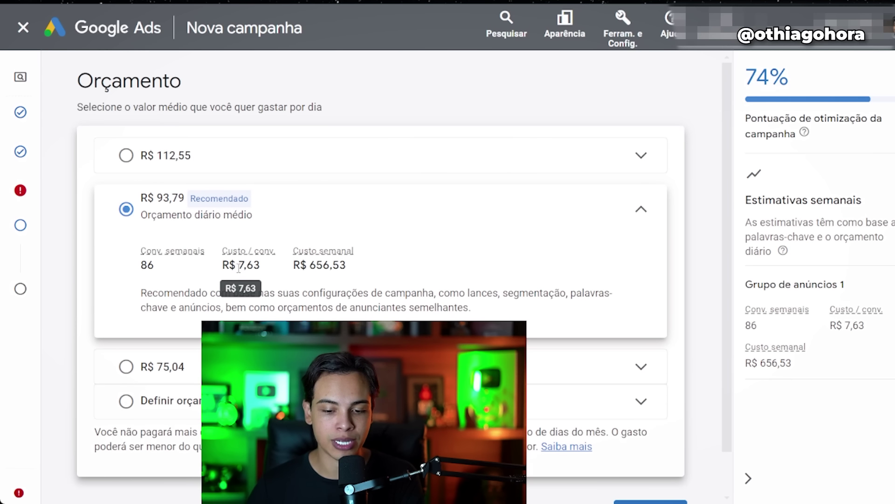
# Check the recommended budget's cost per conversion and set a custom average daily budget of R$ 25,00 instead
pyautogui.moveTo(238, 266); pyautogui.dragTo(264, 267)
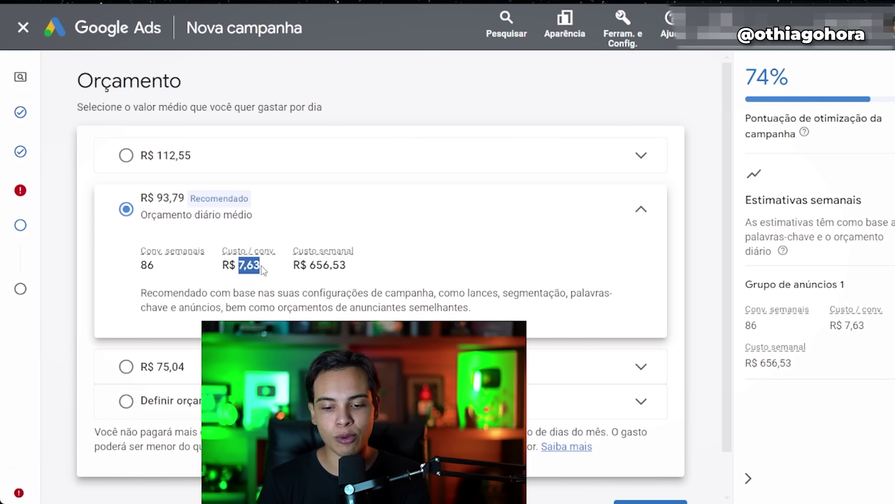
pyautogui.click(280, 233)
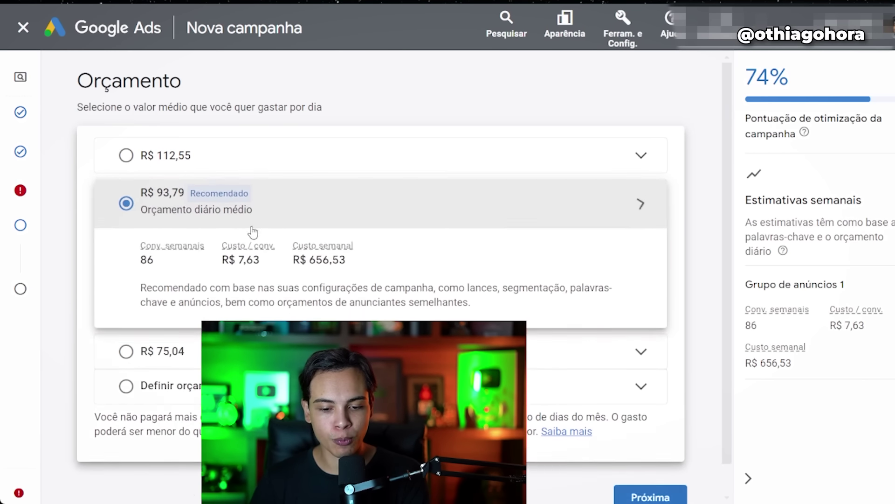
pyautogui.moveTo(260, 266)
pyautogui.mouseDown()
pyautogui.moveTo(233, 266)
pyautogui.moveTo(249, 268)
pyautogui.mouseUp()
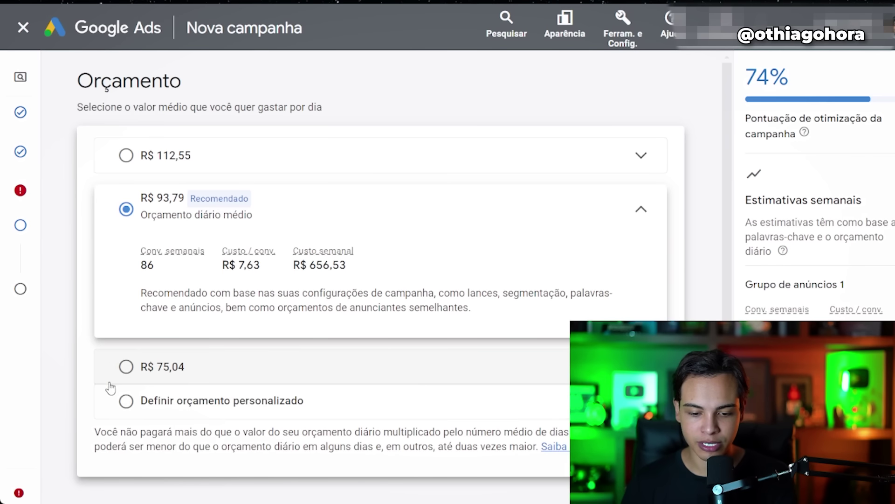
pyautogui.click(125, 400)
pyautogui.click(190, 337)
pyautogui.moveTo(190, 336); pyautogui.dragTo(167, 337)
pyautogui.write('25')
pyautogui.press('Tab')
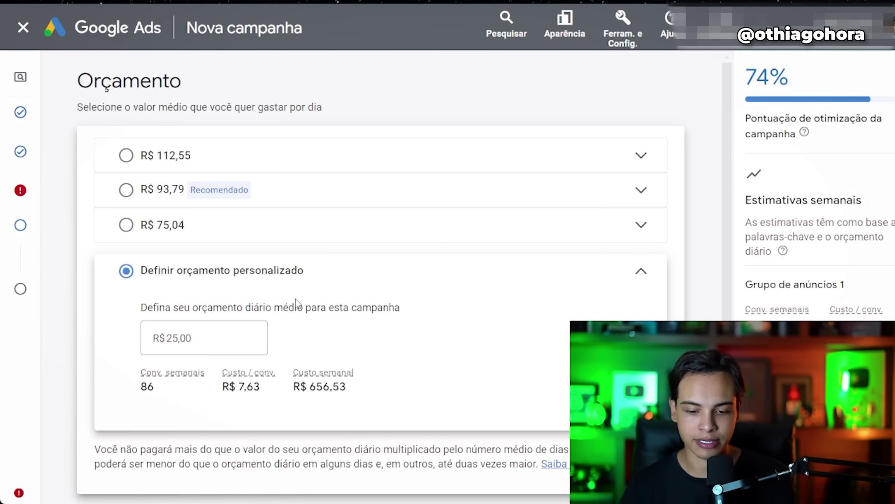
# Check the custom budget's estimates, proceed to the campaign review and publish the campaign
pyautogui.scroll(-2, 225, 348)
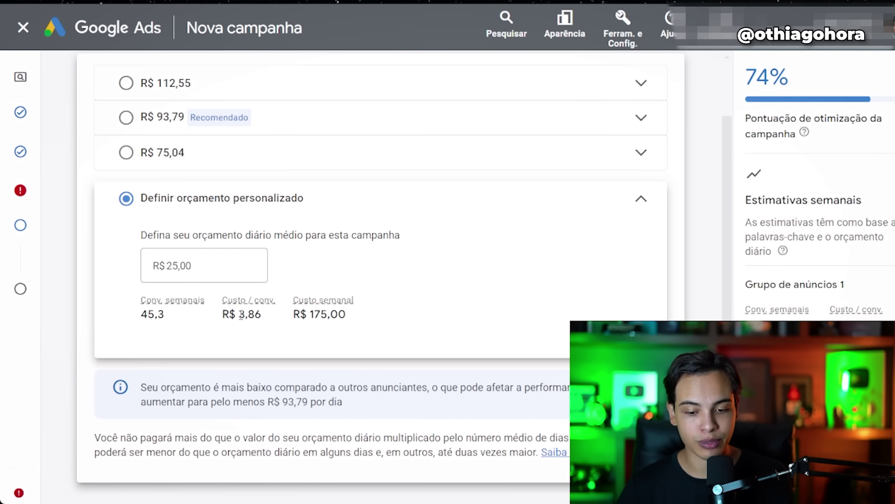
pyautogui.moveTo(239, 316); pyautogui.dragTo(262, 317)
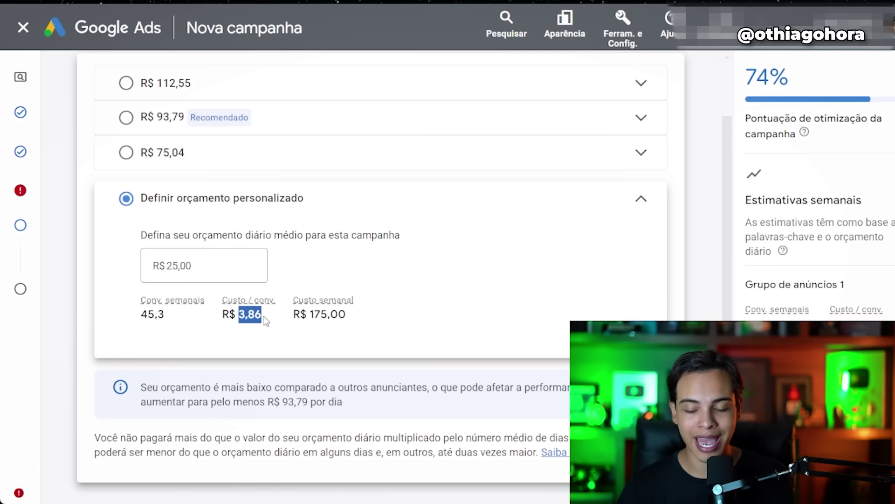
pyautogui.moveTo(201, 266); pyautogui.dragTo(142, 268)
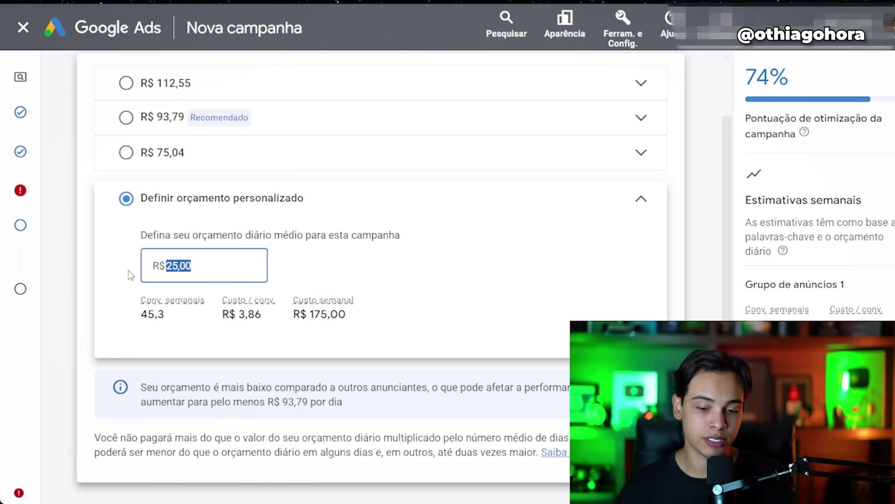
pyautogui.click(136, 224)
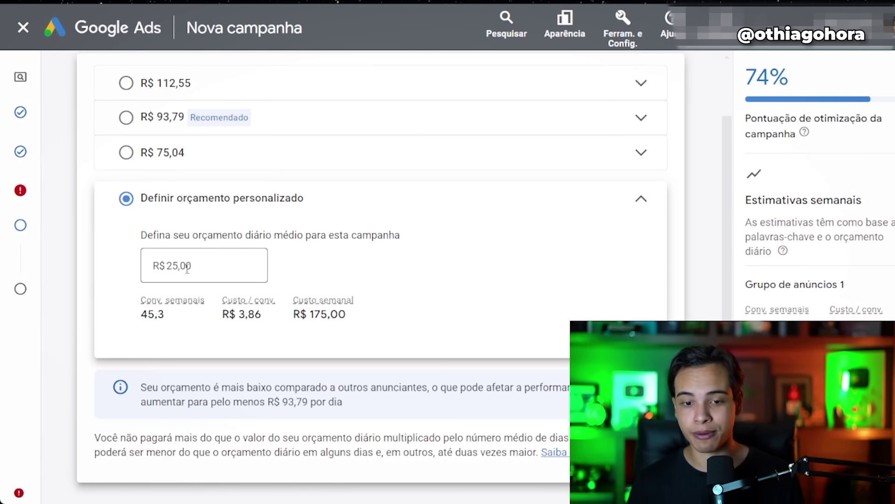
pyautogui.scroll(-1, 243, 248)
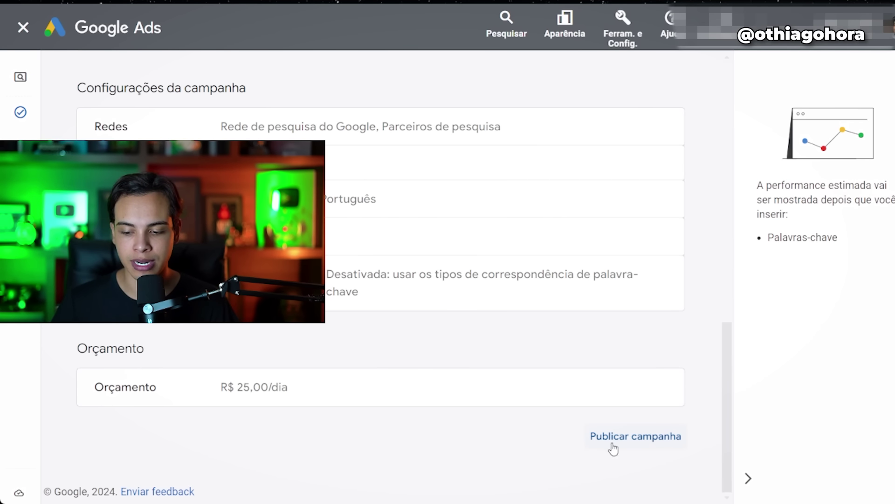
pyautogui.click(633, 438)
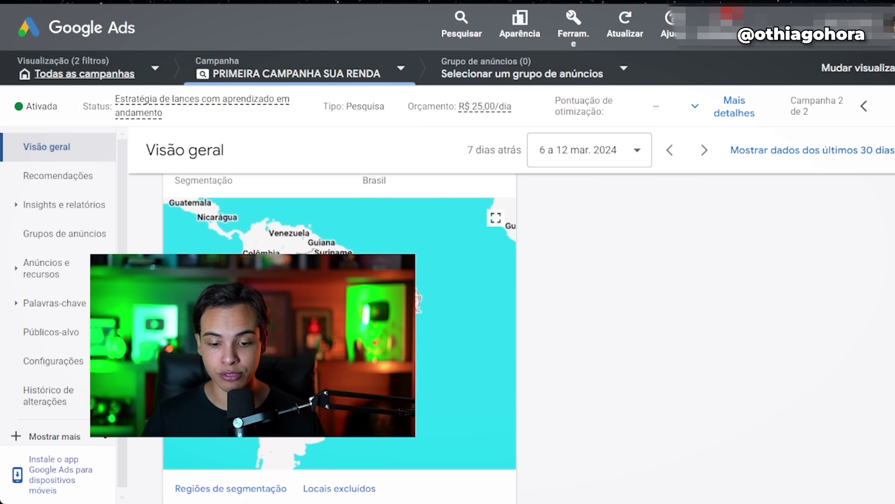
# Start adding negative keywords at campaign level for PRIMEIRA CAMPANHA SUA RENDA
pyautogui.click(65, 307)
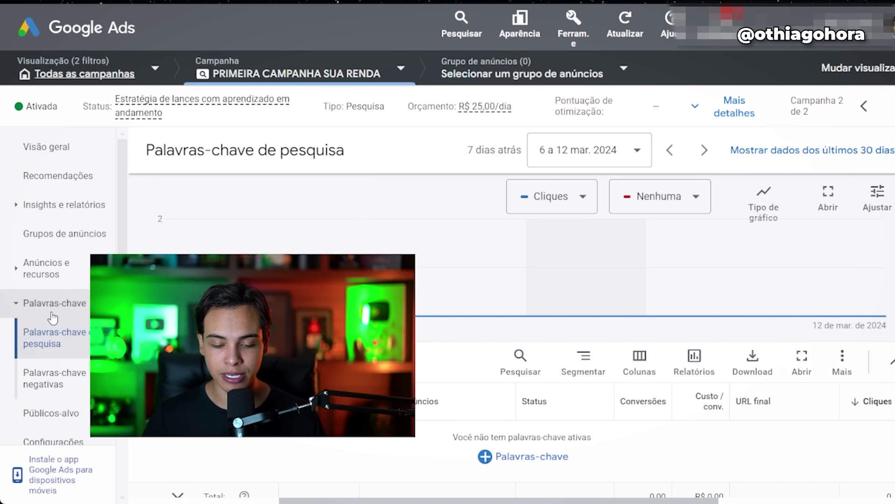
pyautogui.scroll(-2, 60, 336)
pyautogui.click(48, 320)
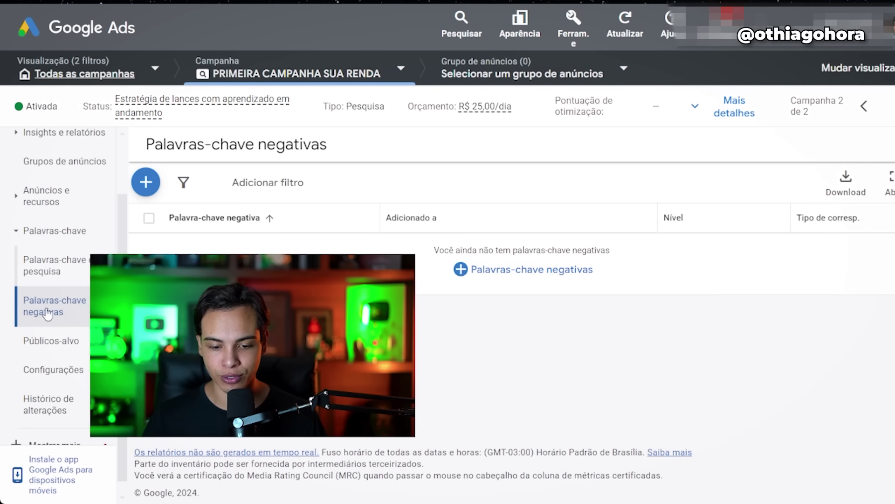
pyautogui.click(147, 182)
pyautogui.scroll(-3, 326, 279)
pyautogui.moveTo(250, 274); pyautogui.dragTo(369, 303)
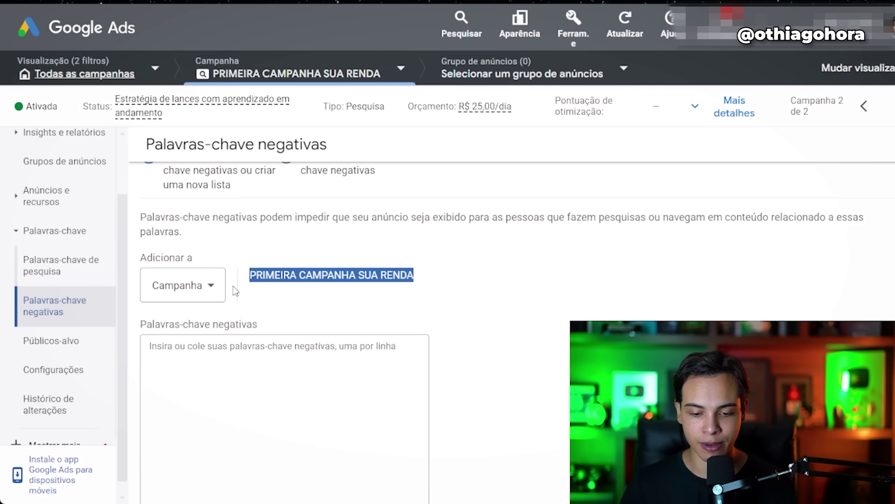
pyautogui.click(282, 289)
# Enter the negative keywords 'de graça', 'curso gratuito', 'tudo de graça', 'pirataria' and 'pirata', one per line, and save them
pyautogui.scroll(-2, 303, 308)
pyautogui.click(264, 290)
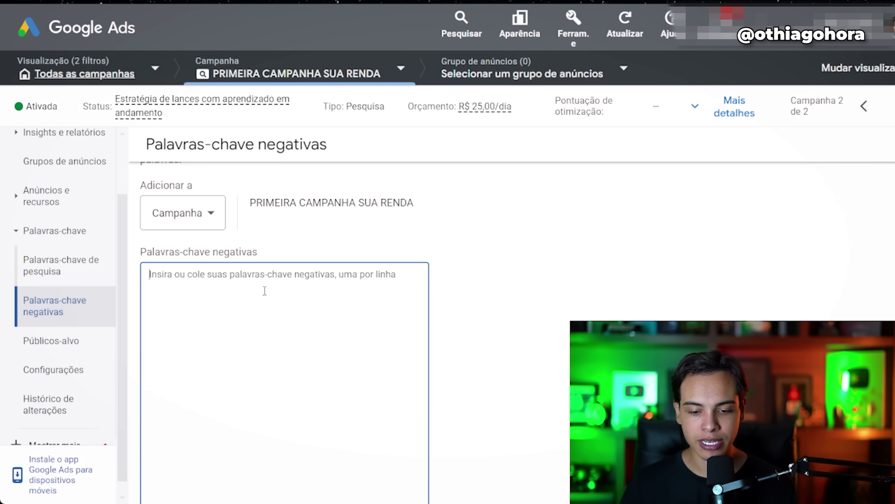
pyautogui.write('DE GR')
pyautogui.write('AÇA')
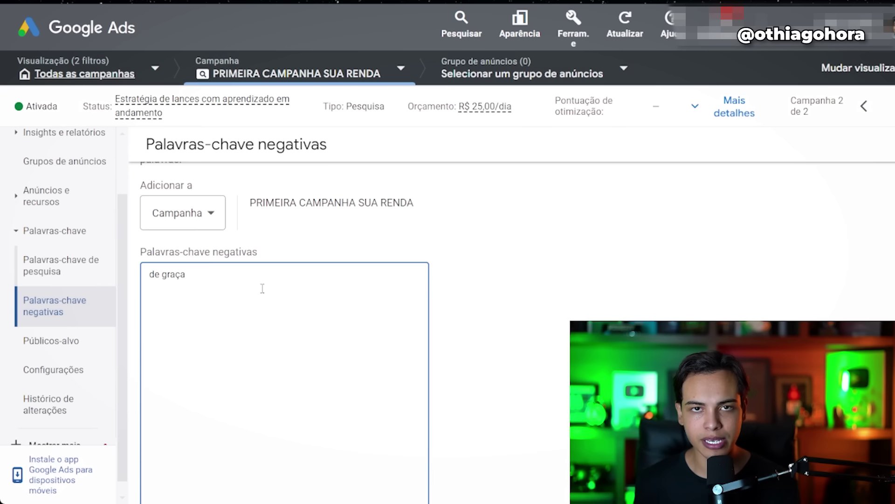
pyautogui.press('Return')
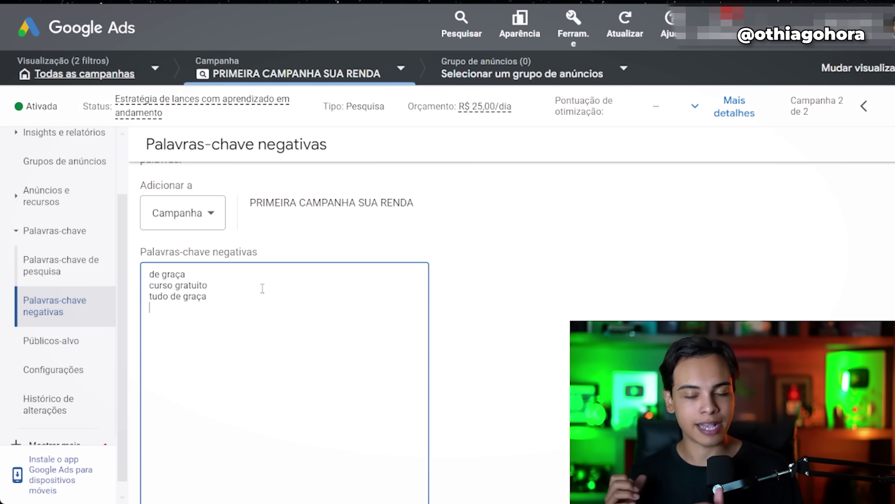
pyautogui.write('pirataria')
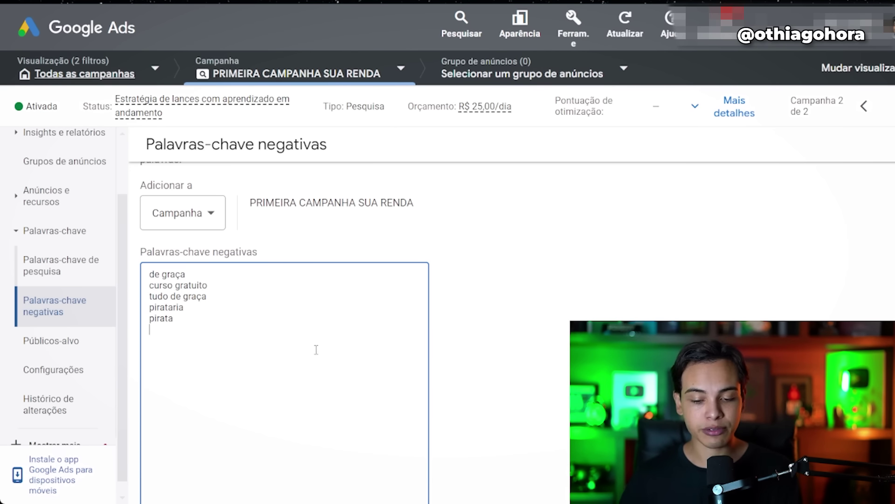
pyautogui.scroll(-3, 318, 350)
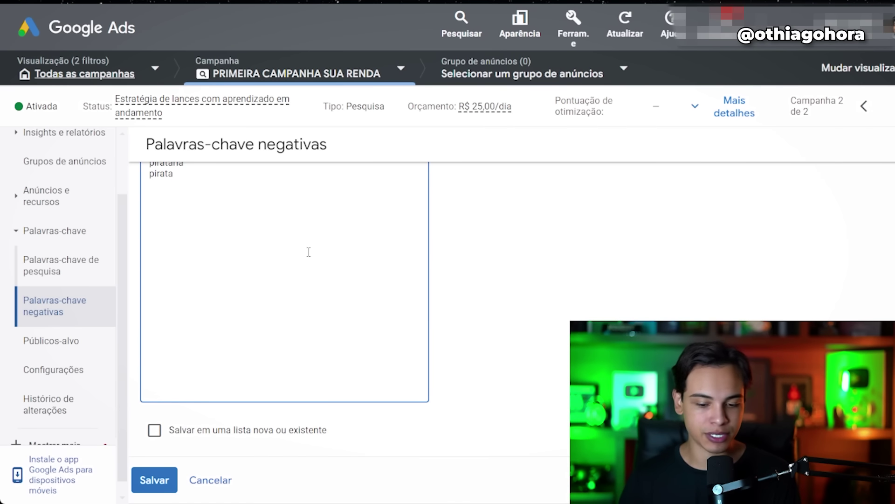
pyautogui.click(154, 480)
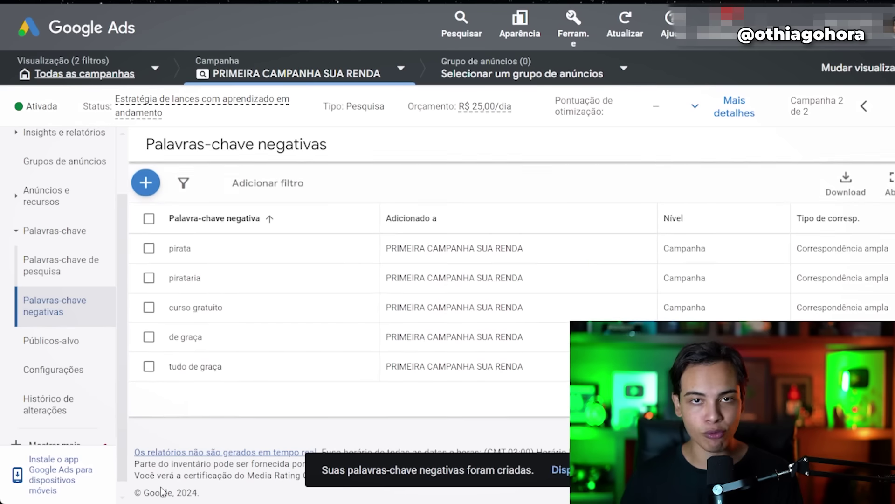